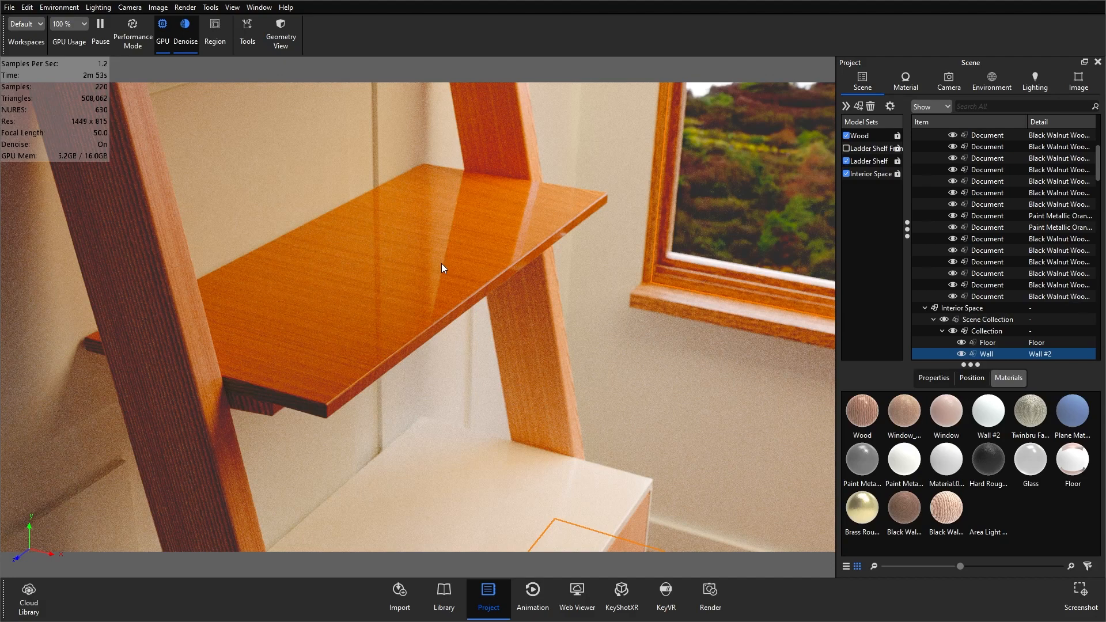
# - Open the shelf board's Wood material in the material graph and spread out its Wood (Advanced), Advanced and Material nodes
pyautogui.doubleClick(441, 267)
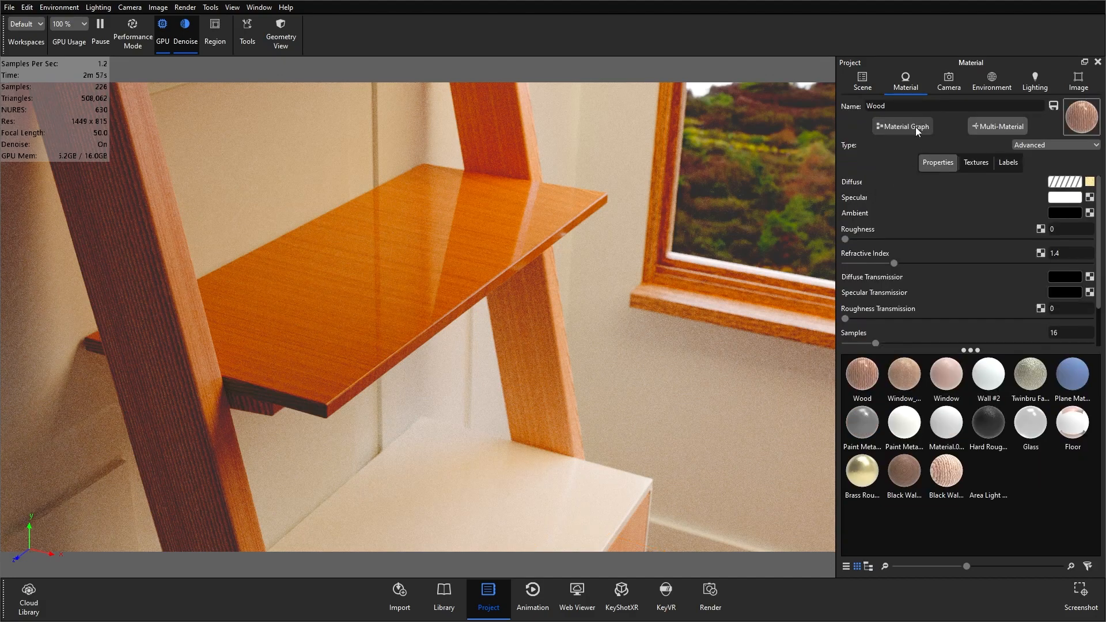
pyautogui.click(915, 128)
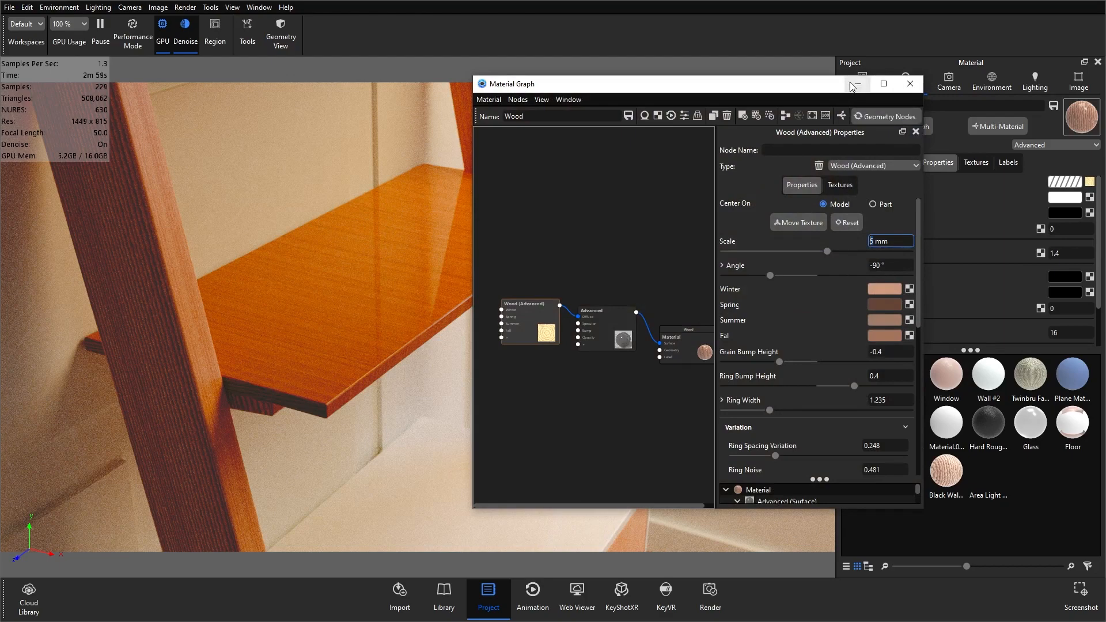
pyautogui.moveTo(826, 91); pyautogui.dragTo(809, 90)
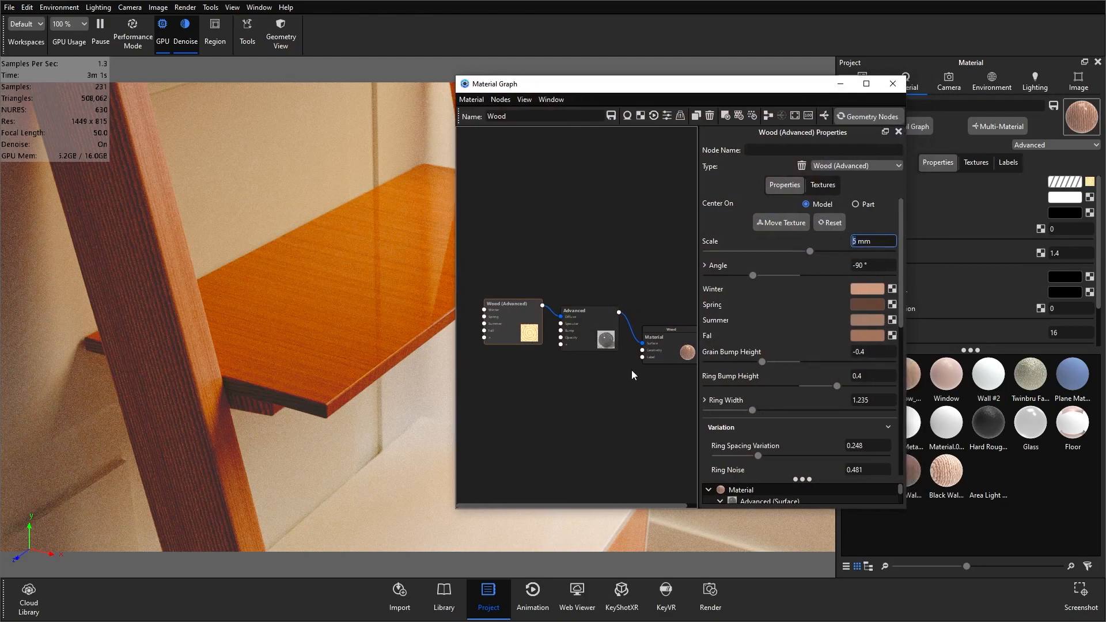
pyautogui.moveTo(671, 359); pyautogui.dragTo(669, 342)
pyautogui.moveTo(595, 330)
pyautogui.mouseDown()
pyautogui.moveTo(599, 303)
pyautogui.moveTo(596, 312)
pyautogui.mouseUp()
pyautogui.moveTo(520, 326); pyautogui.dragTo(508, 331)
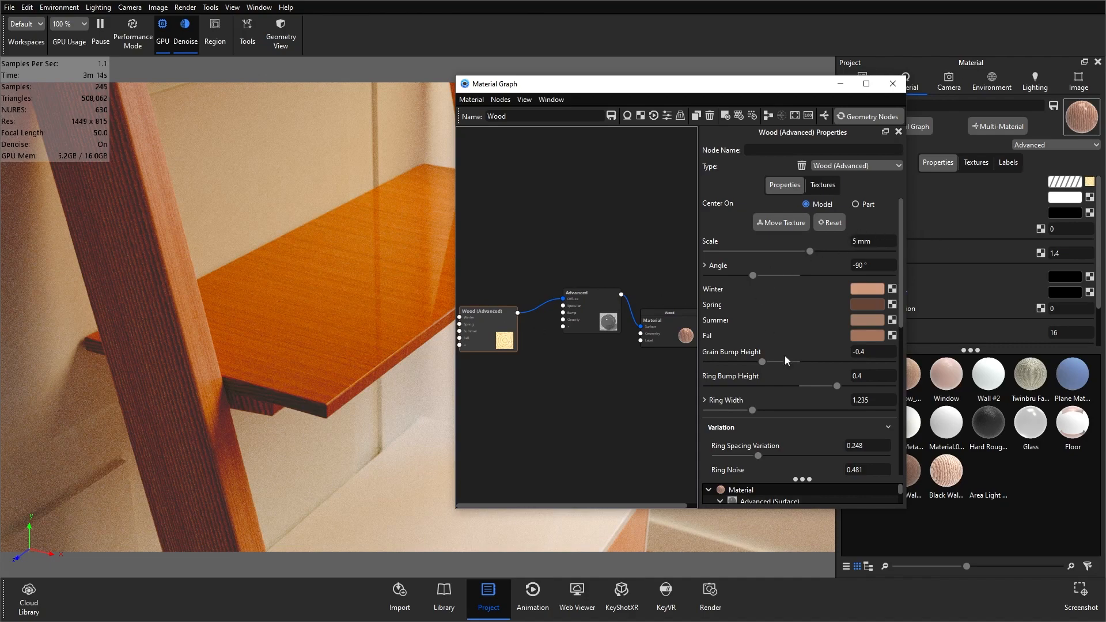
# - Set the Wood (Advanced) texture's scale to 4 mm and look through its detailed angle settings
pyautogui.click(856, 242)
pyautogui.press('BackSpace')
pyautogui.write('4')
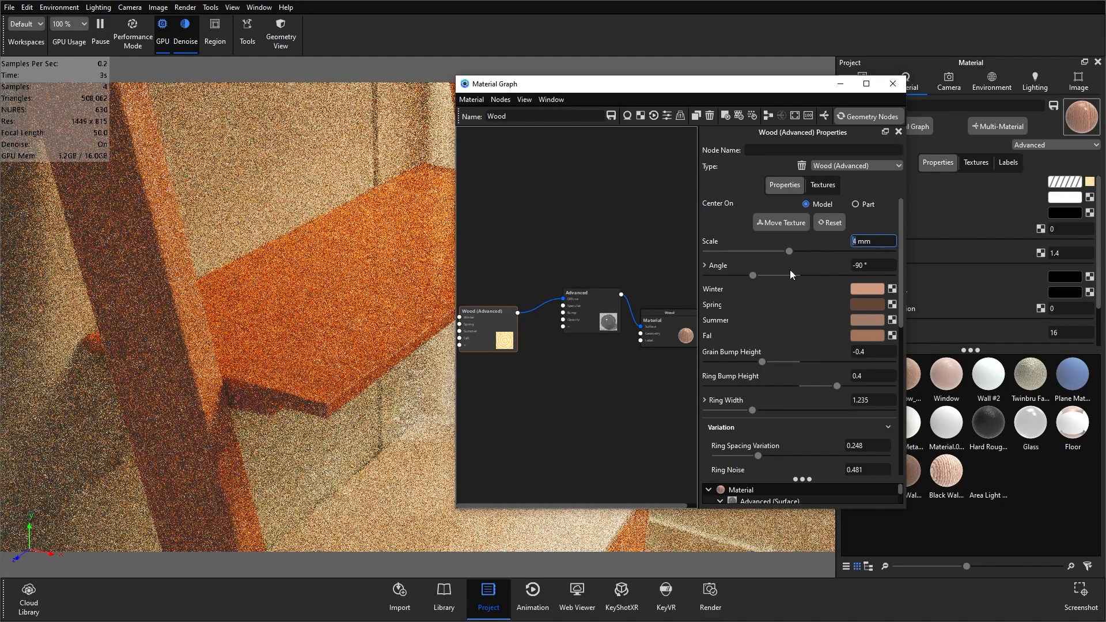
pyautogui.click(719, 265)
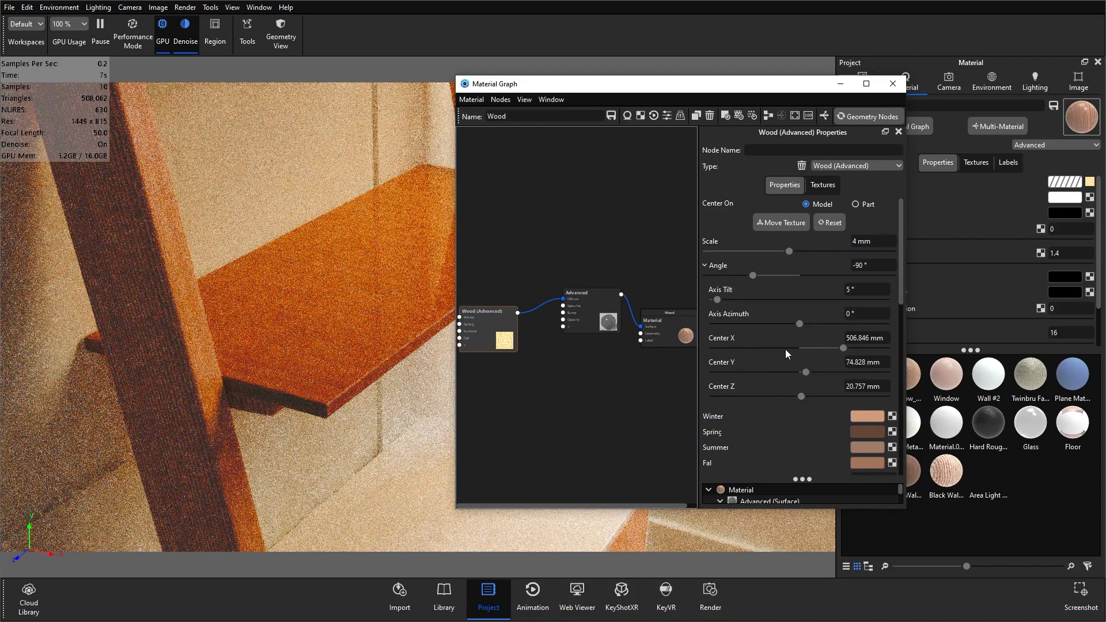
pyautogui.click(716, 269)
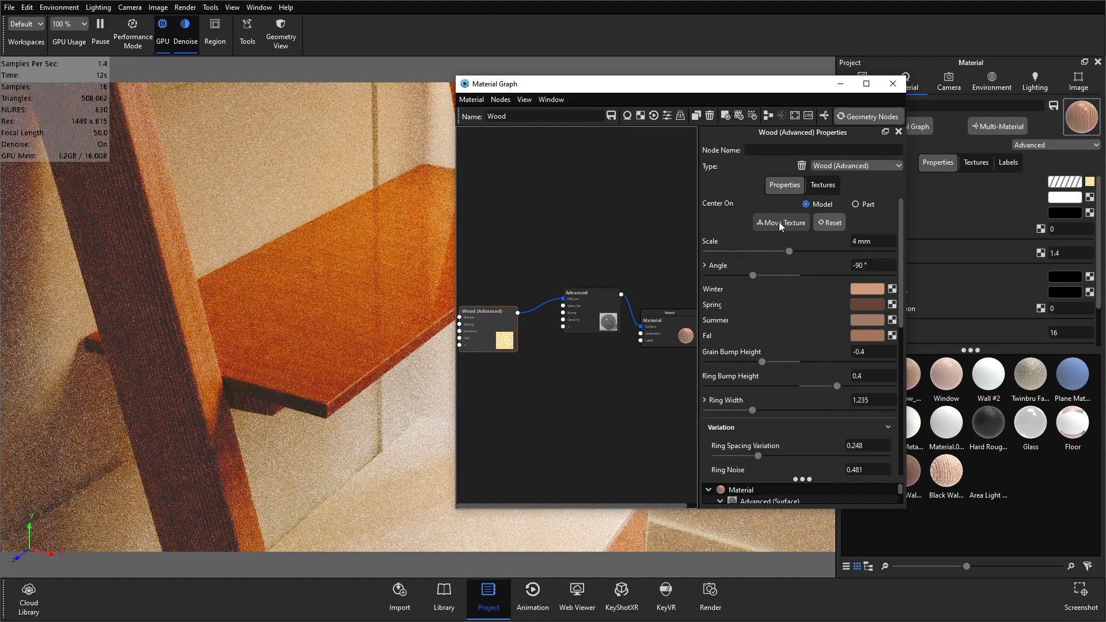
# - Reposition the wood texture on the shelf with Move Texture, rotating it to an angle of about -175° and shifting it along one axis
pyautogui.moveTo(747, 84); pyautogui.dragTo(804, 85)
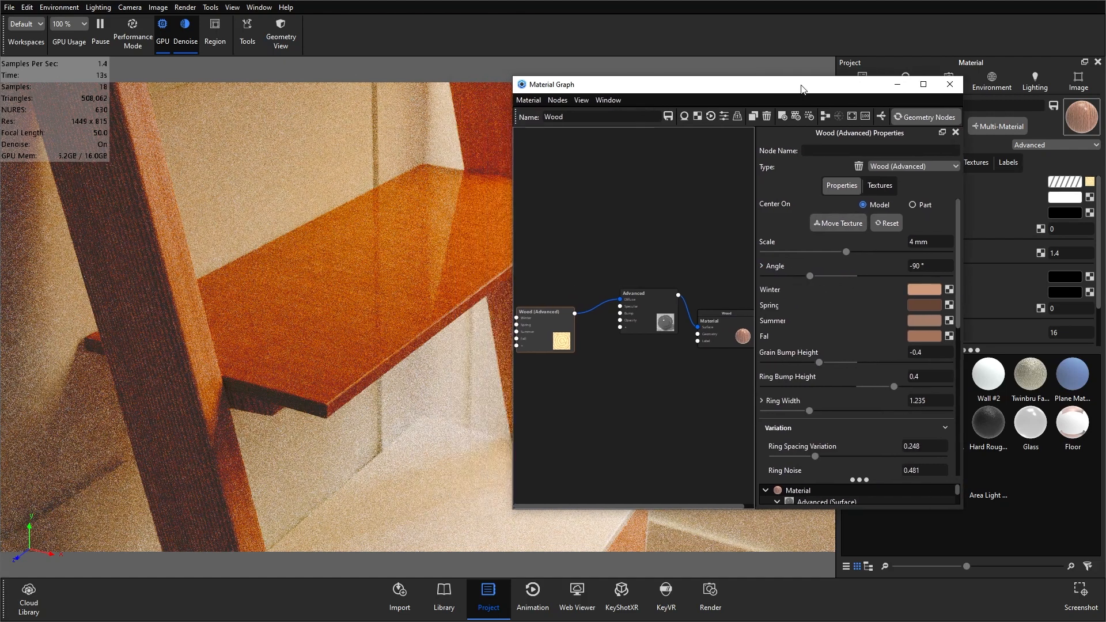
pyautogui.click(841, 223)
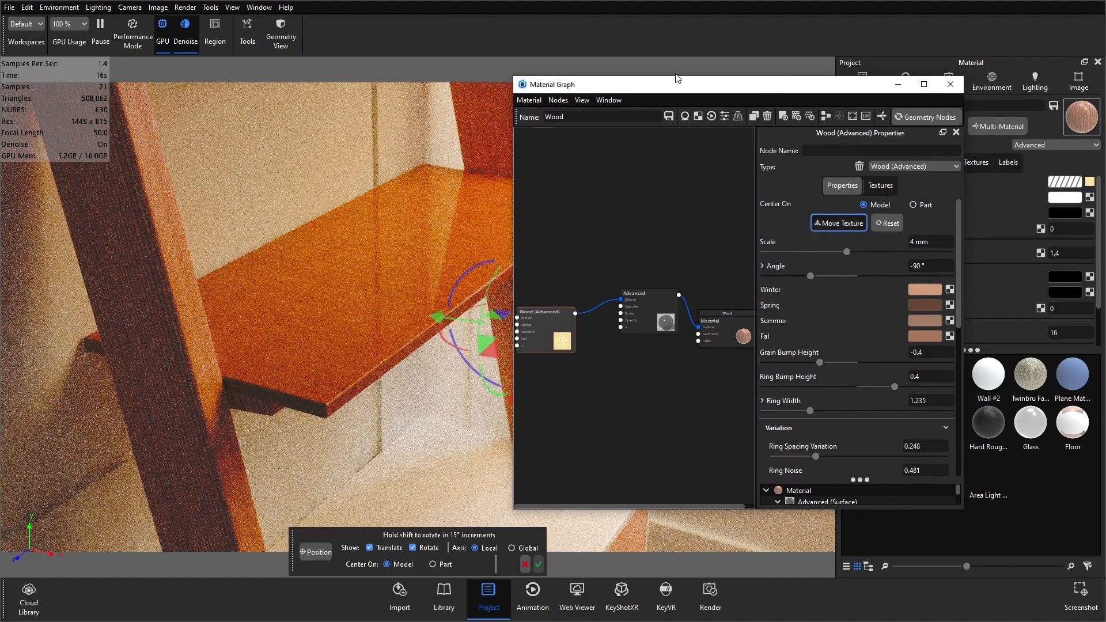
pyautogui.moveTo(720, 85); pyautogui.dragTo(785, 76)
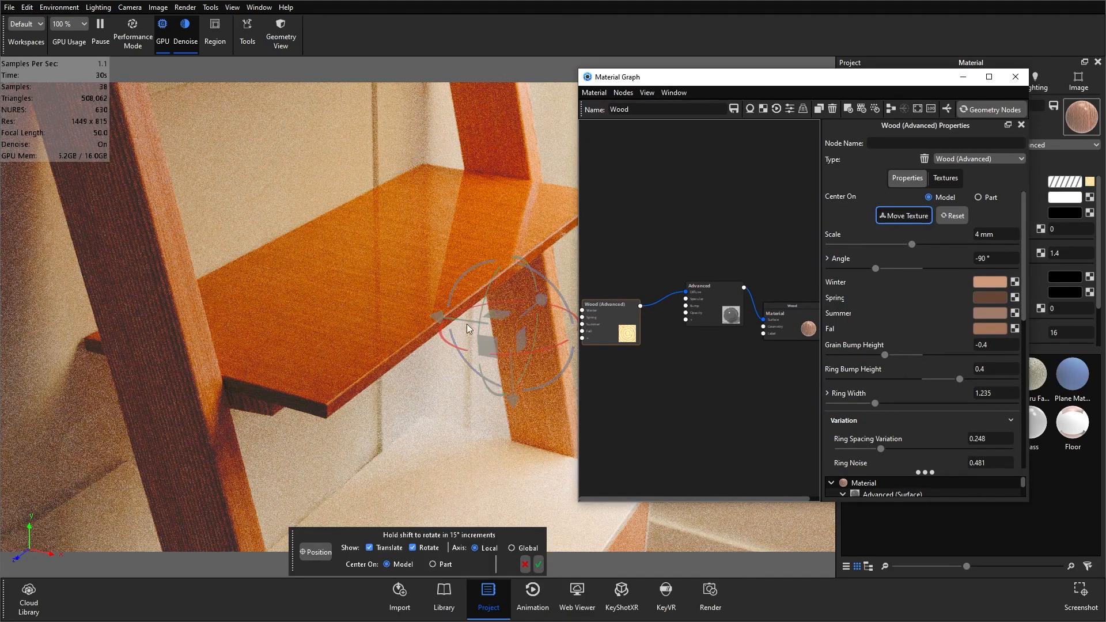
pyautogui.moveTo(554, 350); pyautogui.dragTo(422, 326)
pyautogui.moveTo(540, 350); pyautogui.dragTo(475, 373)
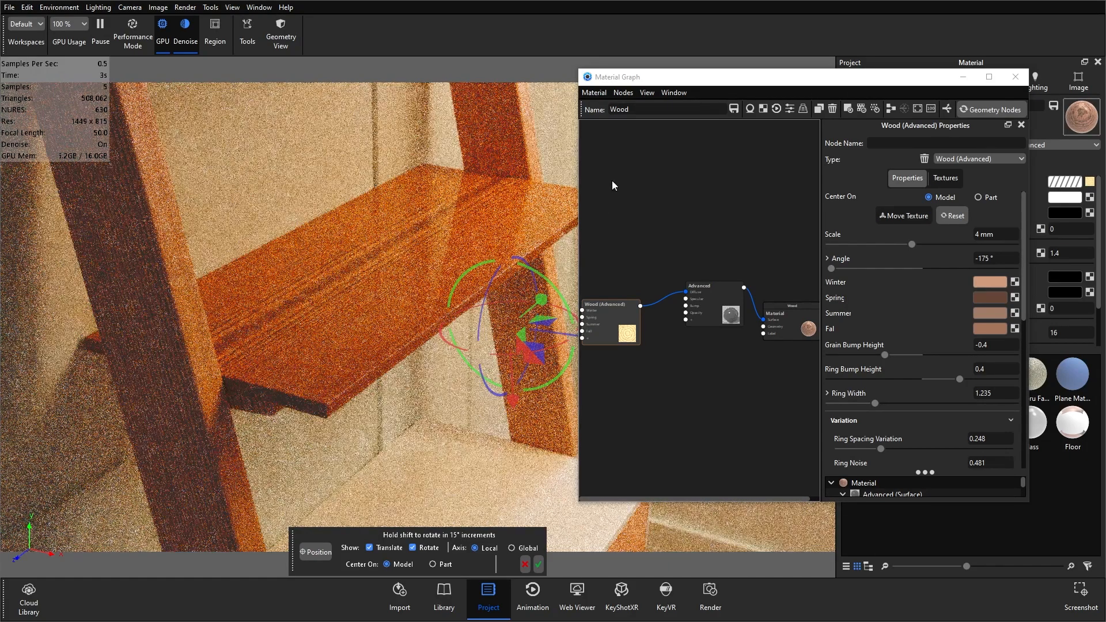
pyautogui.moveTo(626, 81); pyautogui.dragTo(655, 84)
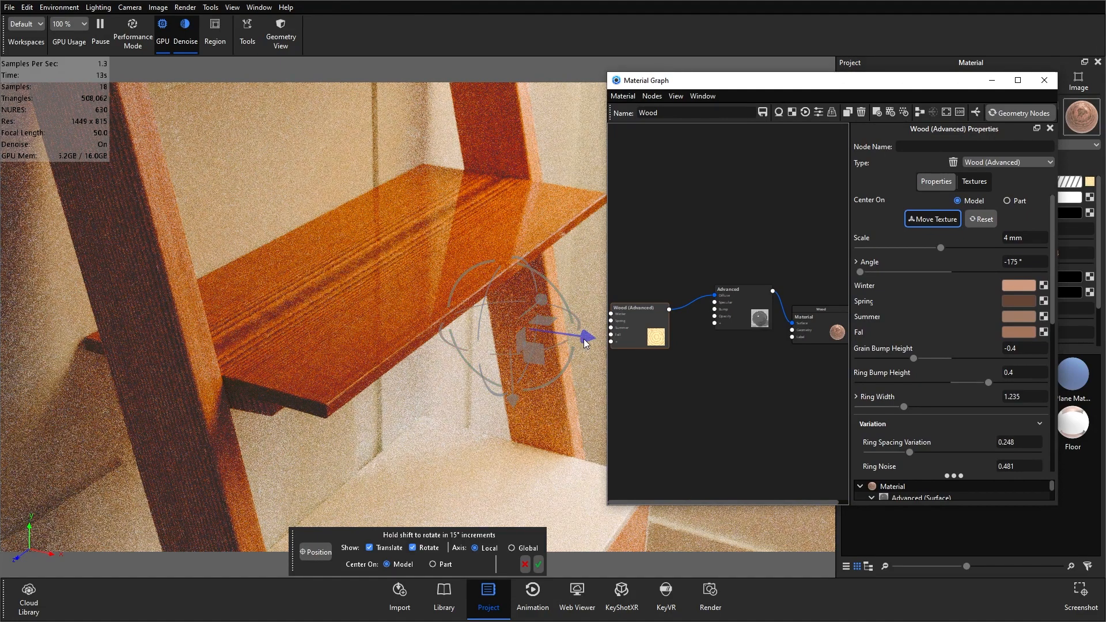
pyautogui.moveTo(585, 342); pyautogui.dragTo(758, 360)
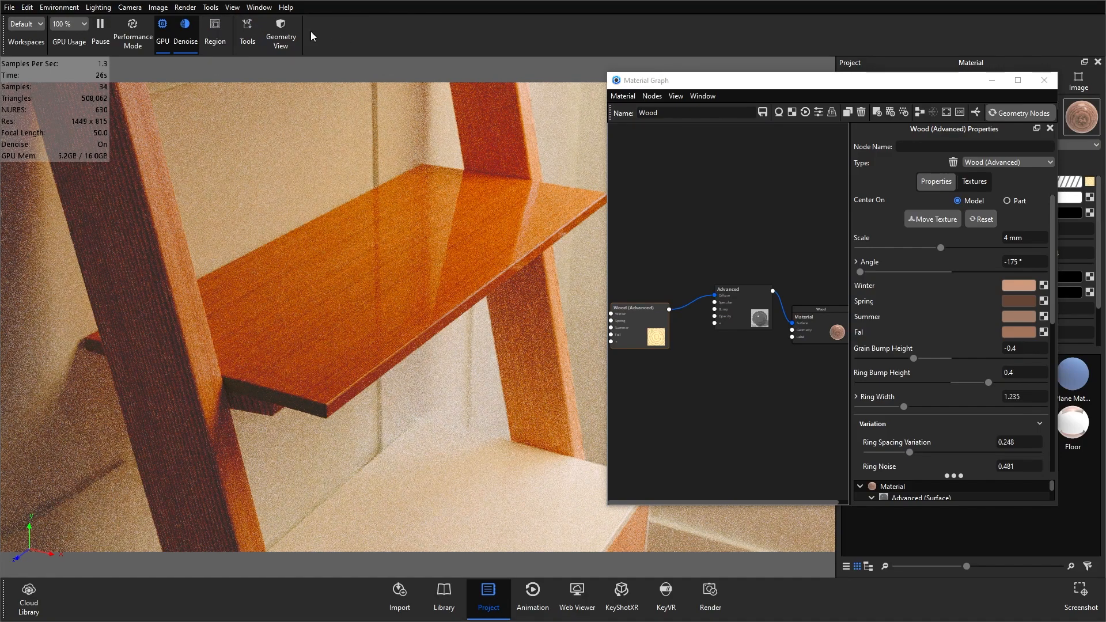
# - Turn on region rendering and limit it to an area of about 237 × 219 px around the shelf's front corner and ladder leg
pyautogui.rightClick(341, 36)
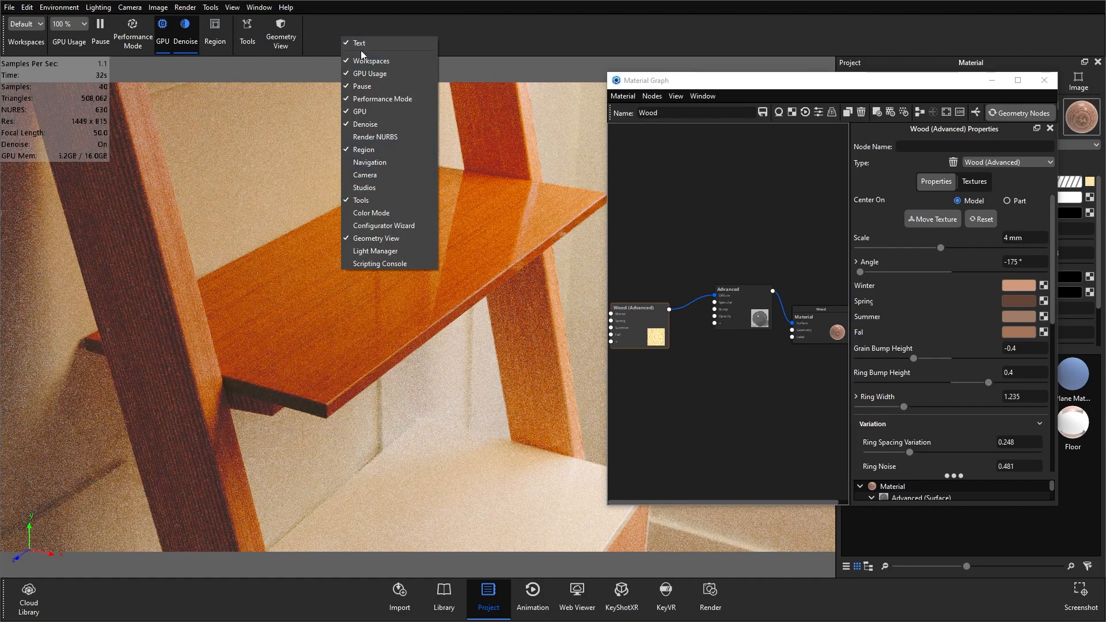
pyautogui.click(351, 22)
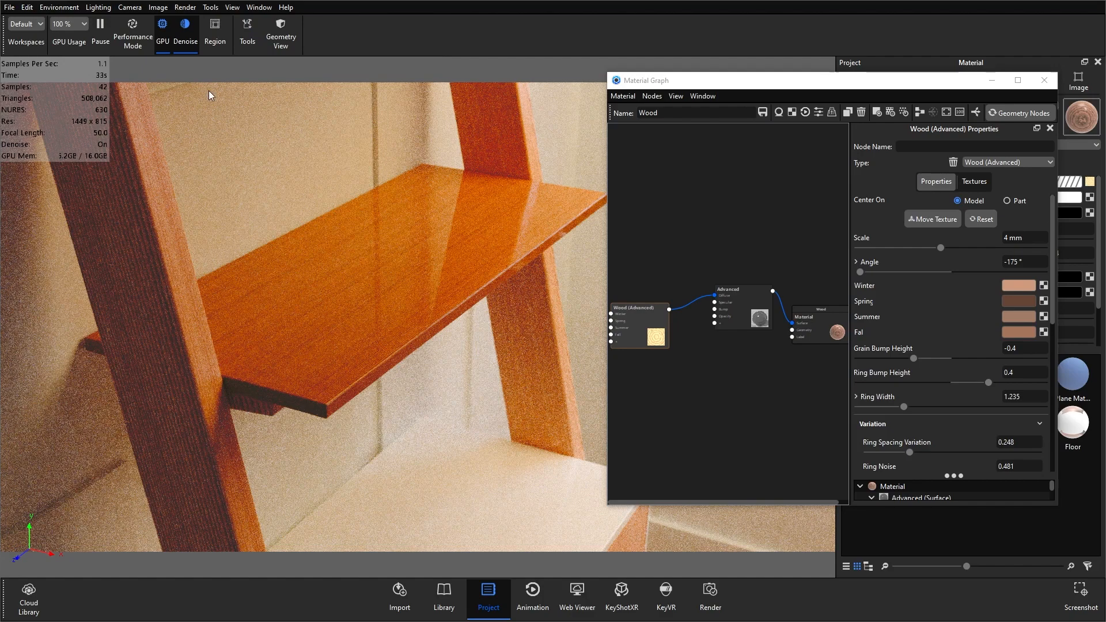
pyautogui.hotkey('ctrl', 'alt', 'r')
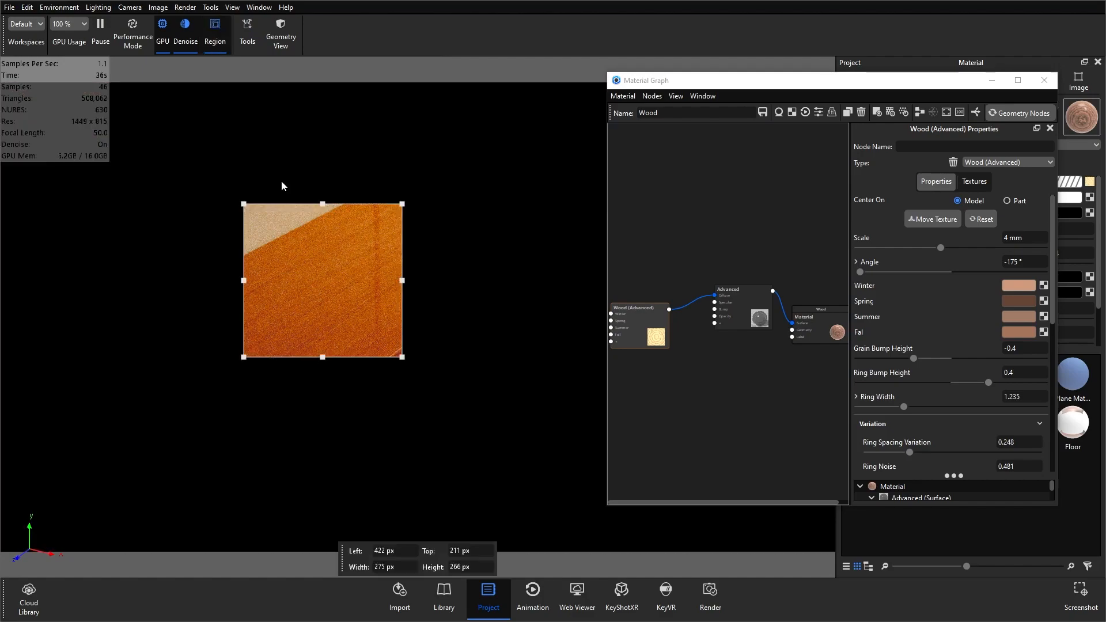
pyautogui.moveTo(333, 278); pyautogui.dragTo(129, 182)
pyautogui.moveTo(198, 261); pyautogui.dragTo(800, 531)
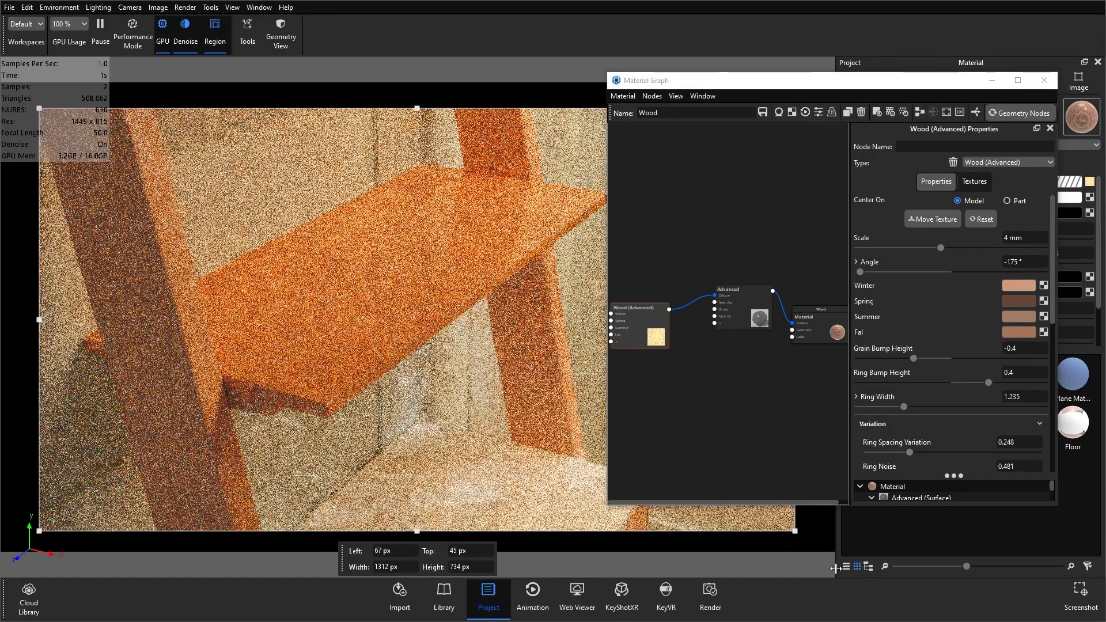
pyautogui.moveTo(791, 530); pyautogui.dragTo(301, 382)
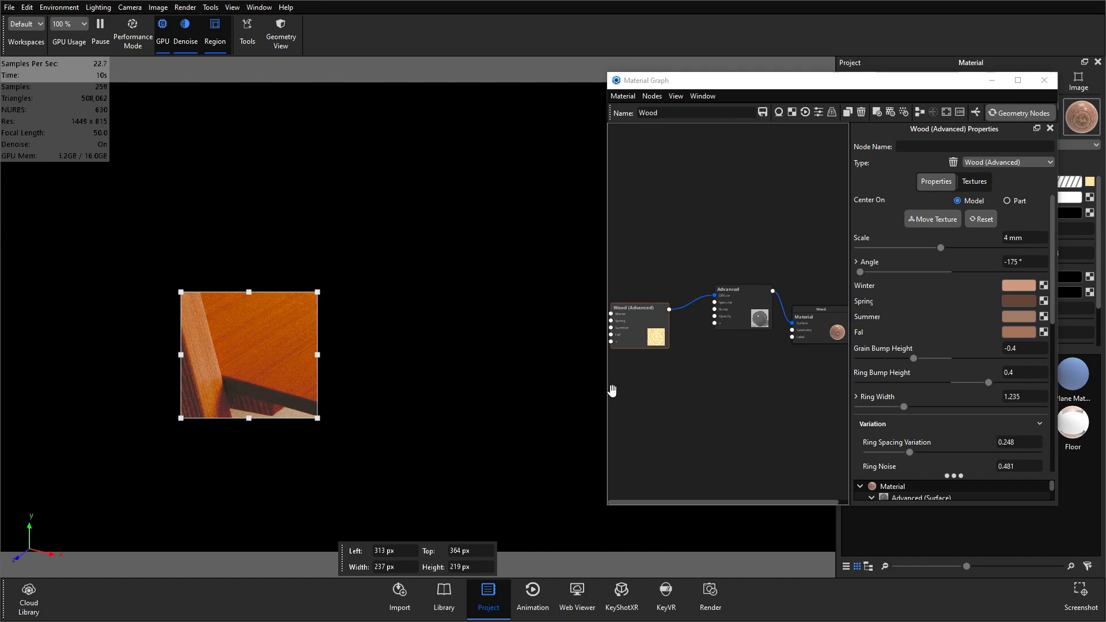
# - Check the wood texture's Fall color and move the Wood (Advanced) and Advanced nodes farther apart in the graph
pyautogui.moveTo(657, 326); pyautogui.dragTo(669, 293)
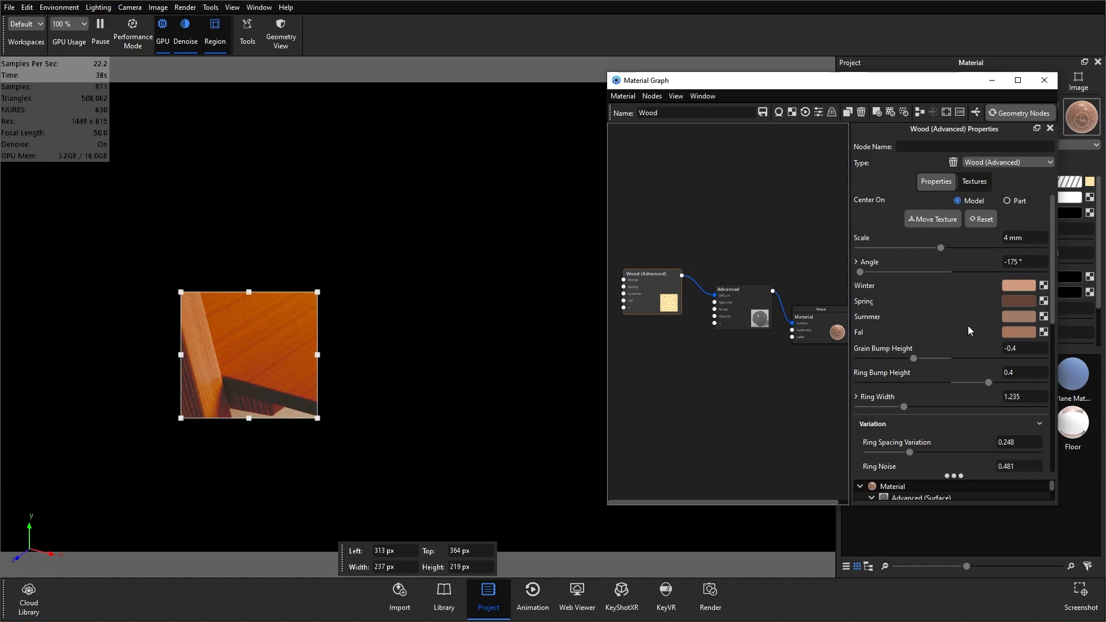
pyautogui.click(1029, 331)
pyautogui.moveTo(1038, 228); pyautogui.dragTo(737, 165)
pyautogui.moveTo(798, 319); pyautogui.dragTo(776, 312)
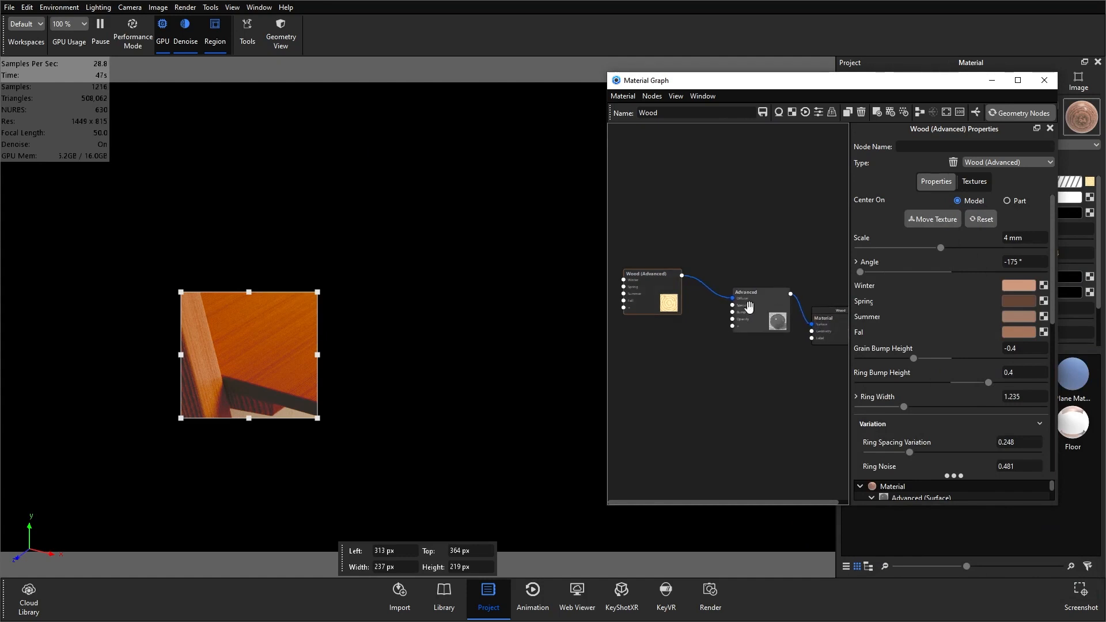
pyautogui.moveTo(675, 295); pyautogui.dragTo(652, 292)
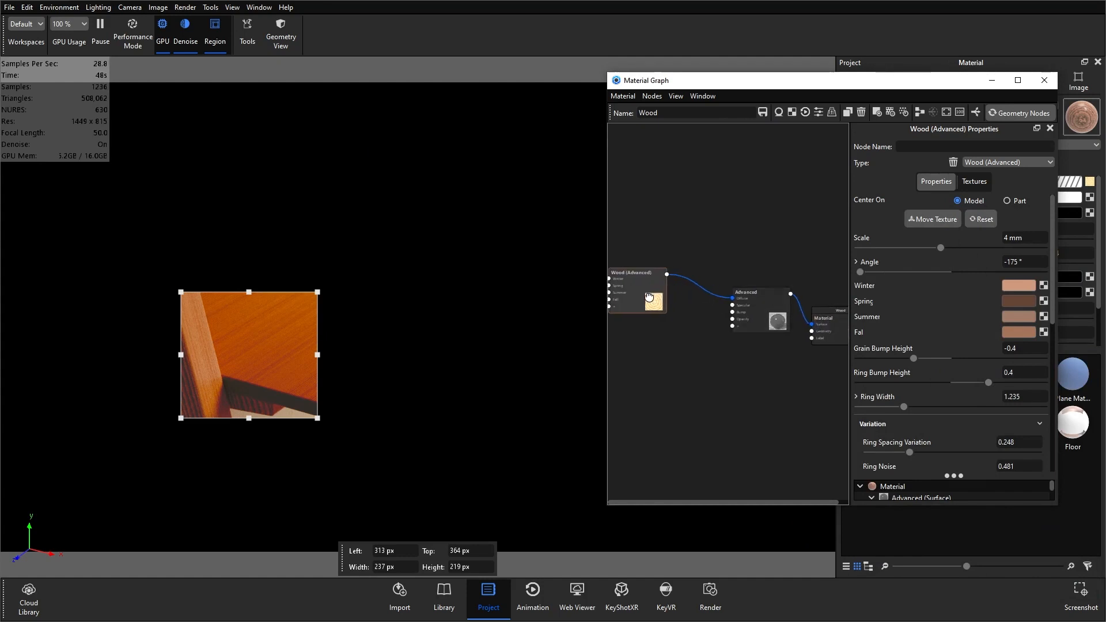
# - Insert a Color Adjust utility node on the connection between the Wood (Advanced) texture and the Advanced material's diffuse input
pyautogui.click(686, 281)
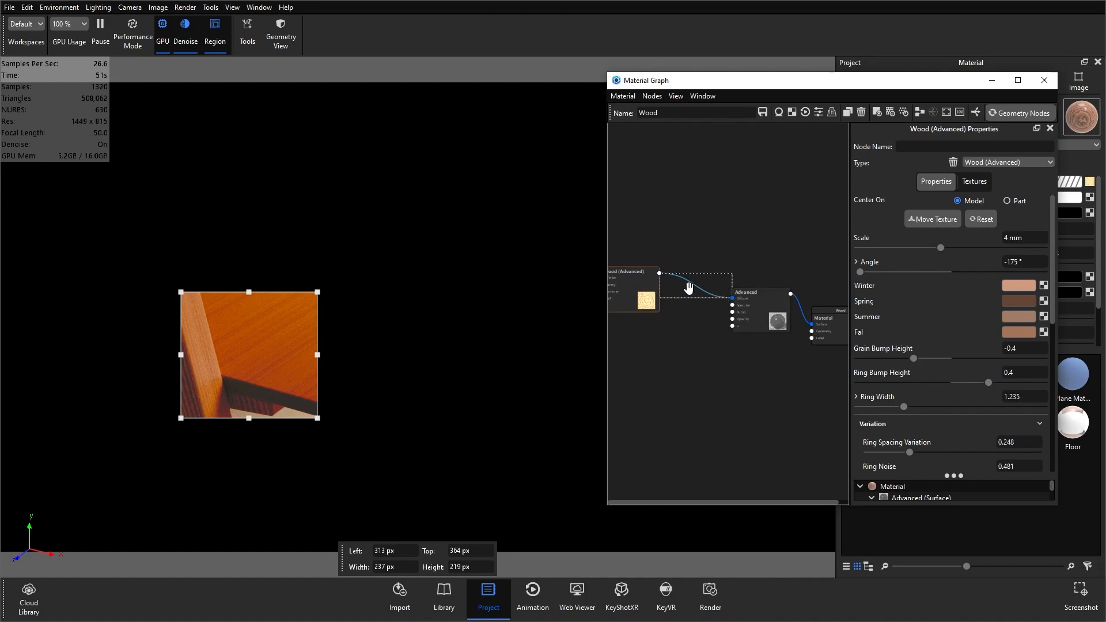
pyautogui.rightClick(697, 284)
pyautogui.moveTo(747, 323)
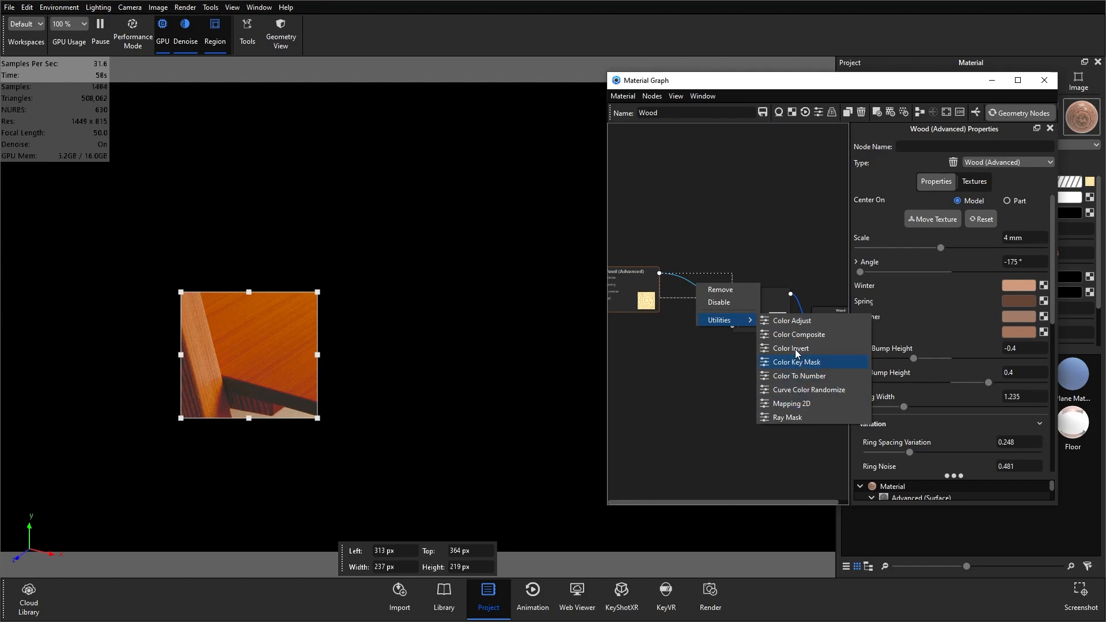
pyautogui.click(809, 321)
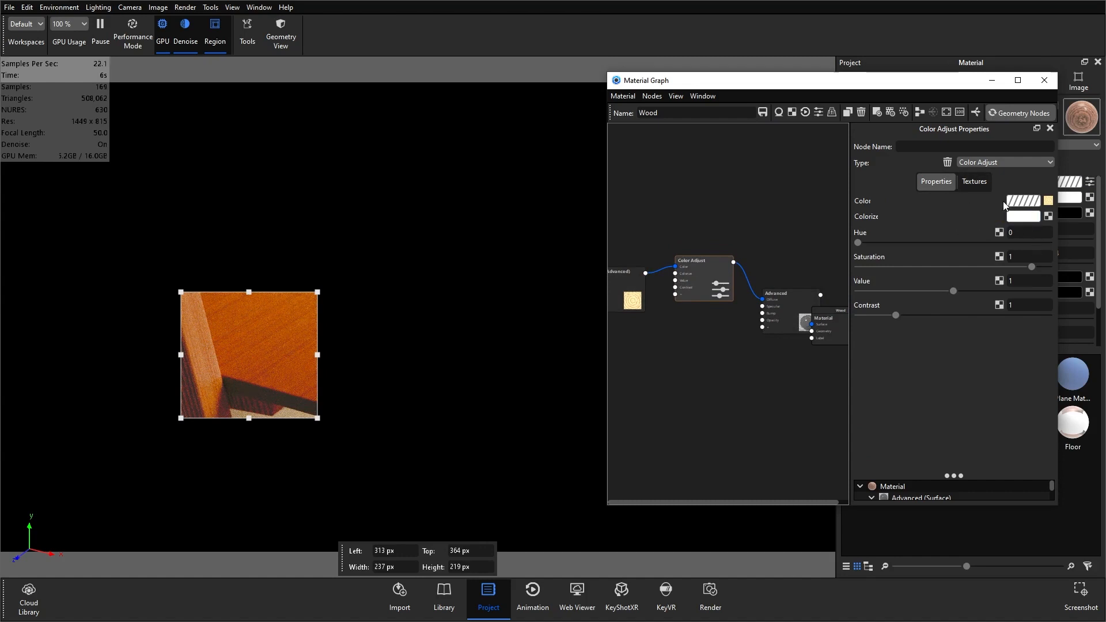
# - Try pale pink, coral red and orange tints for the Color Adjust node's Colorize color and restore it to white, FFFFFF
pyautogui.click(1023, 217)
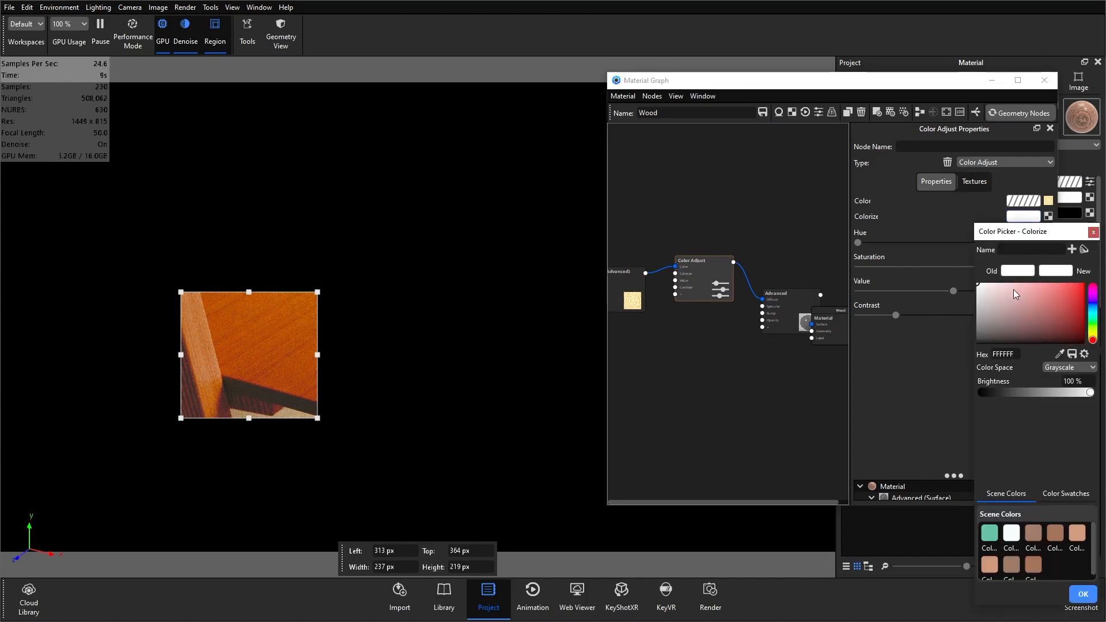
pyautogui.click(989, 288)
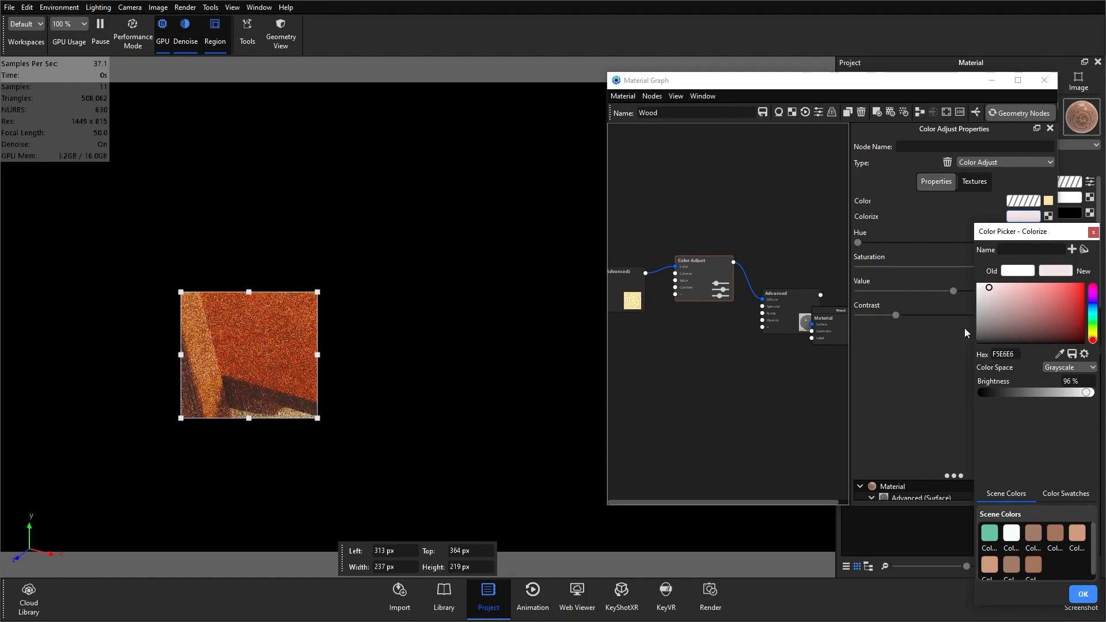
pyautogui.click(1053, 287)
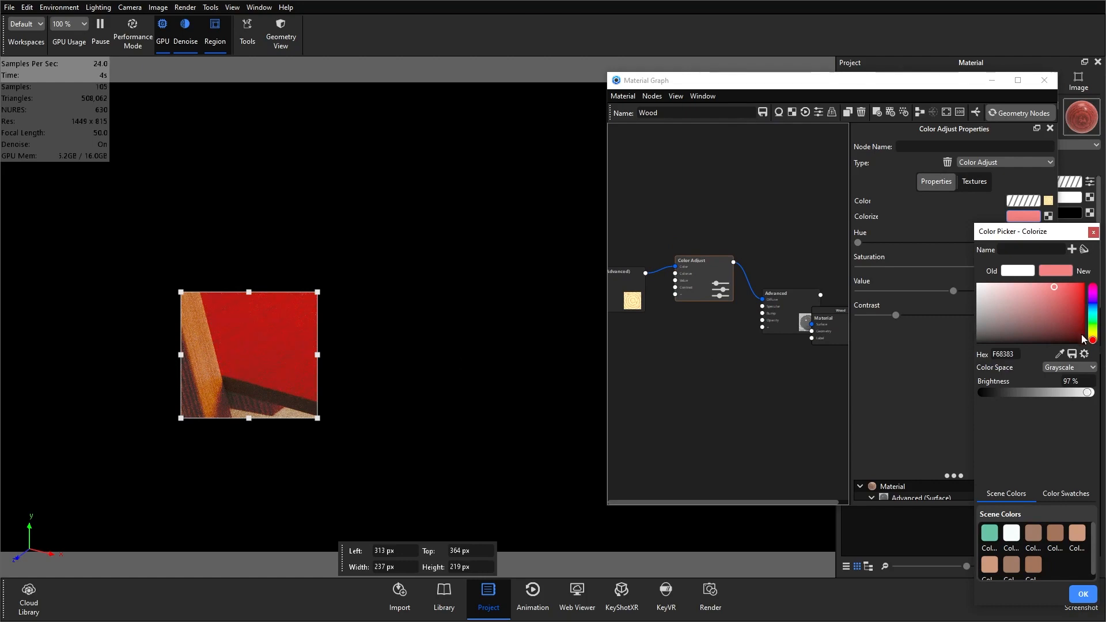
pyautogui.moveTo(1082, 340); pyautogui.dragTo(1084, 337)
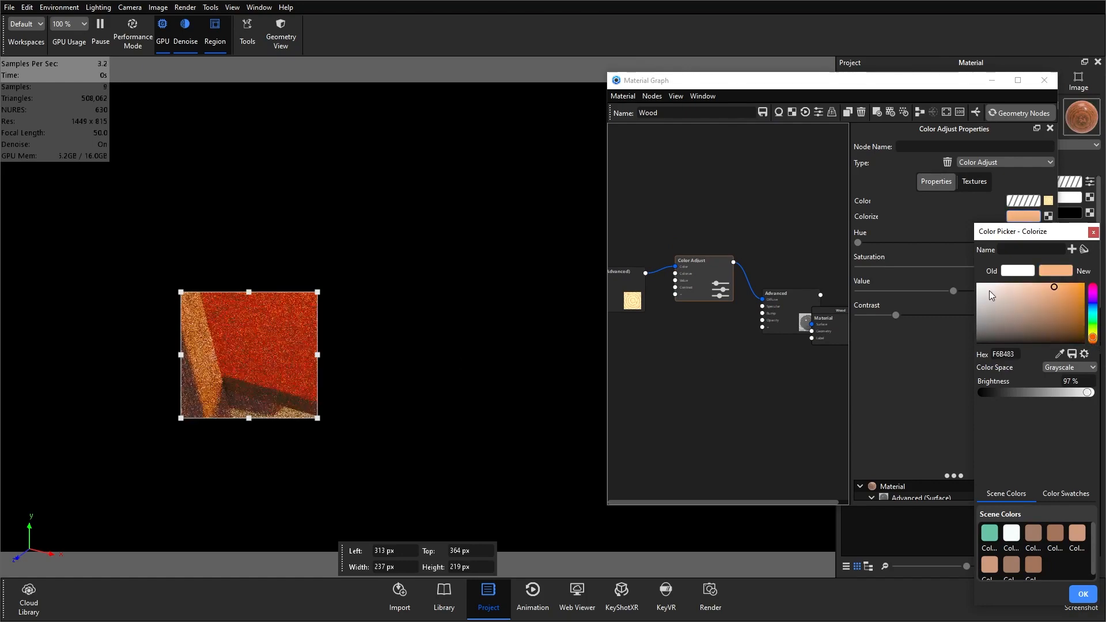
pyautogui.moveTo(989, 291); pyautogui.dragTo(983, 286)
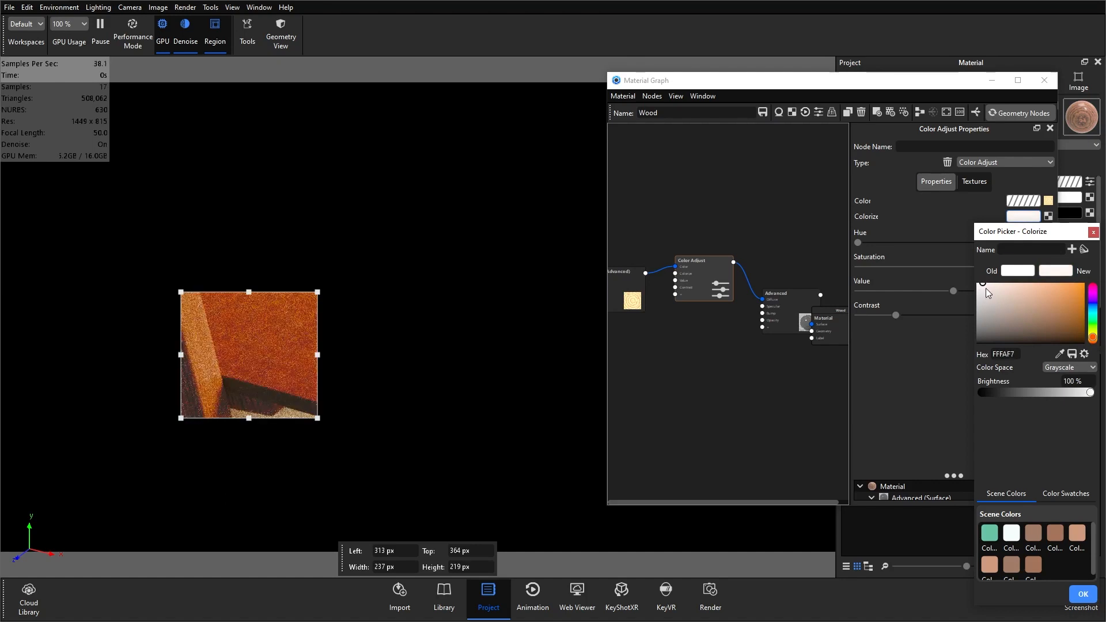
pyautogui.click(986, 286)
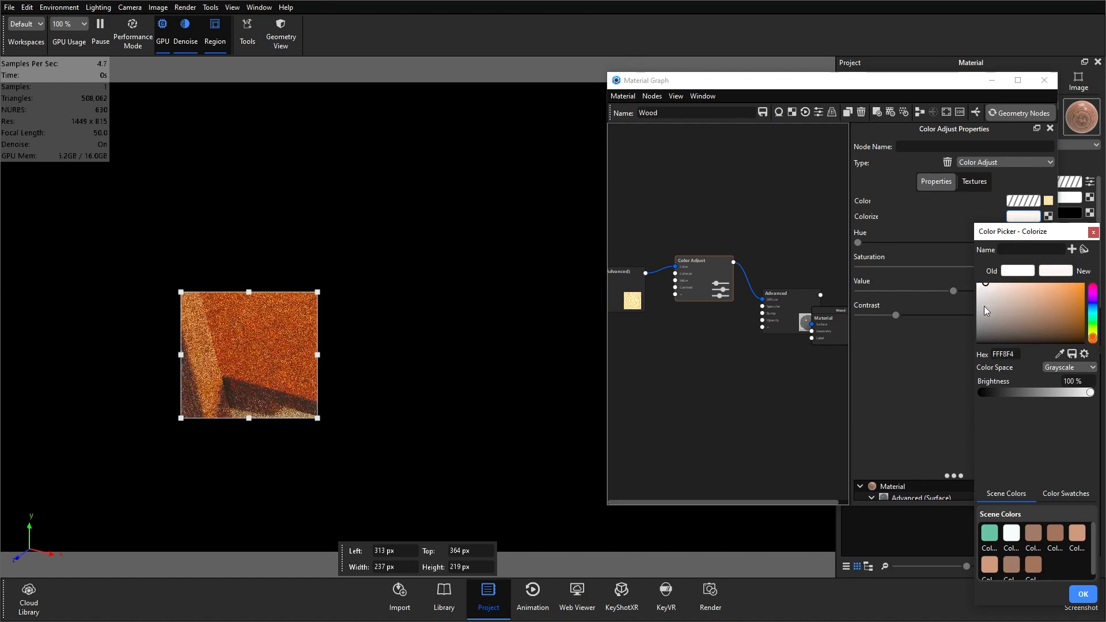
pyautogui.moveTo(985, 286); pyautogui.dragTo(911, 238)
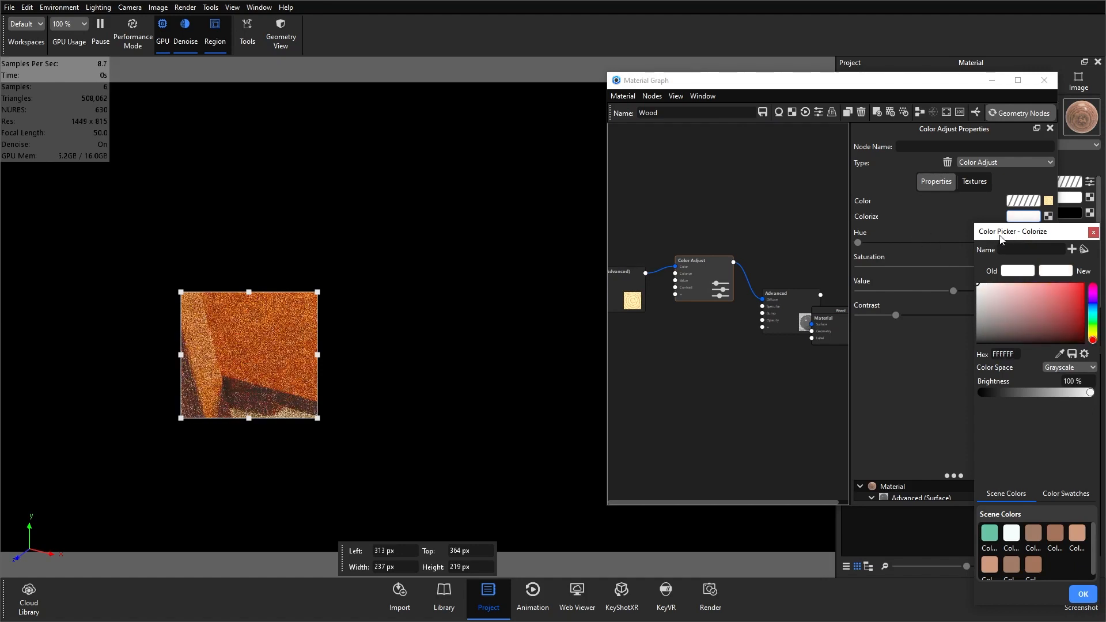
pyautogui.moveTo(1000, 239); pyautogui.dragTo(745, 177)
pyautogui.click(830, 534)
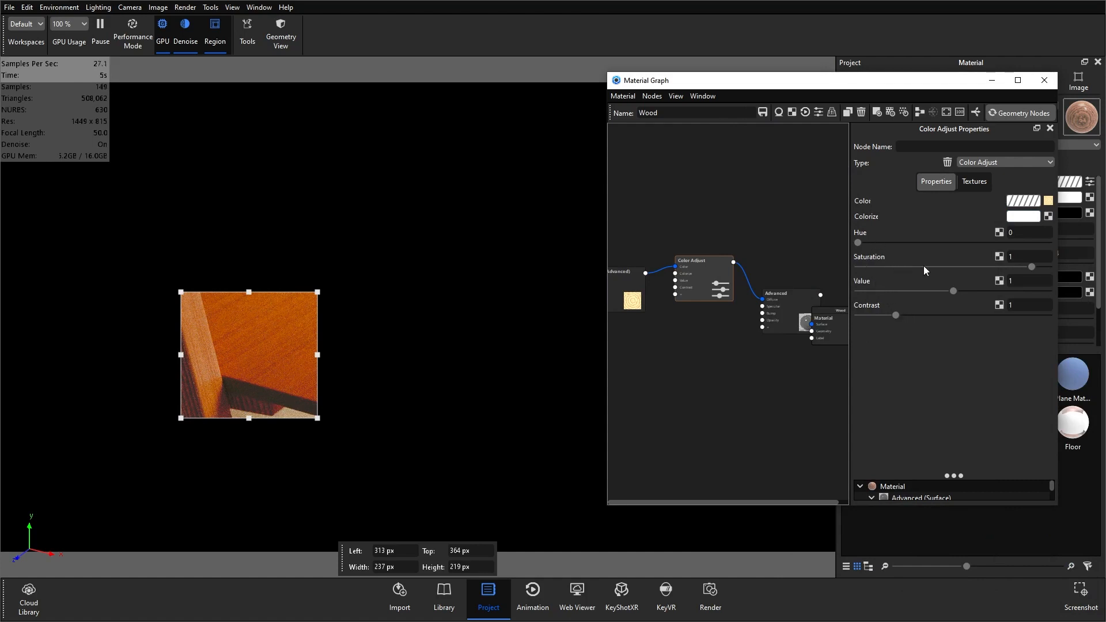
# - Adjust the Color Adjust node to saturation 0.696, value 1.506 and contrast 1.37
pyautogui.moveTo(1032, 268); pyautogui.dragTo(978, 292)
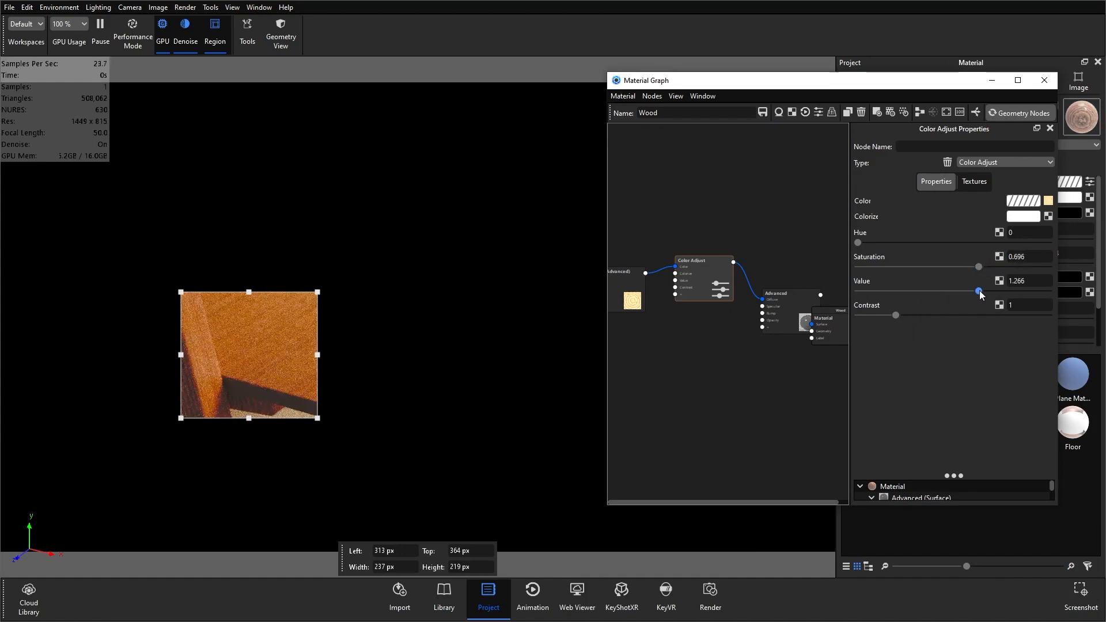
pyautogui.moveTo(896, 315); pyautogui.dragTo(913, 316)
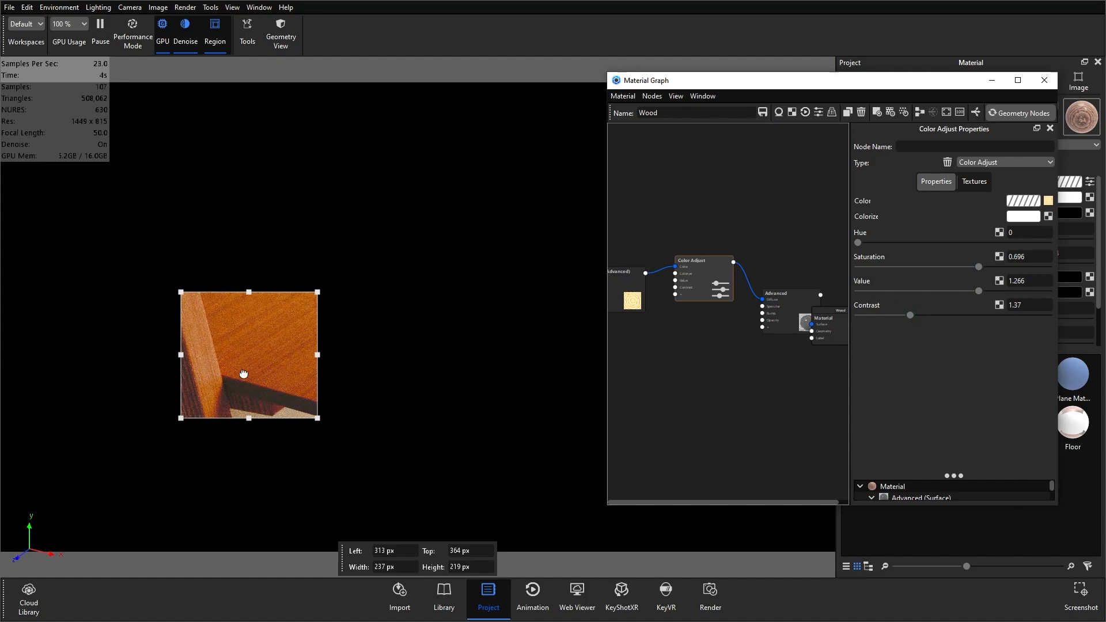
pyautogui.moveTo(980, 295); pyautogui.dragTo(1002, 293)
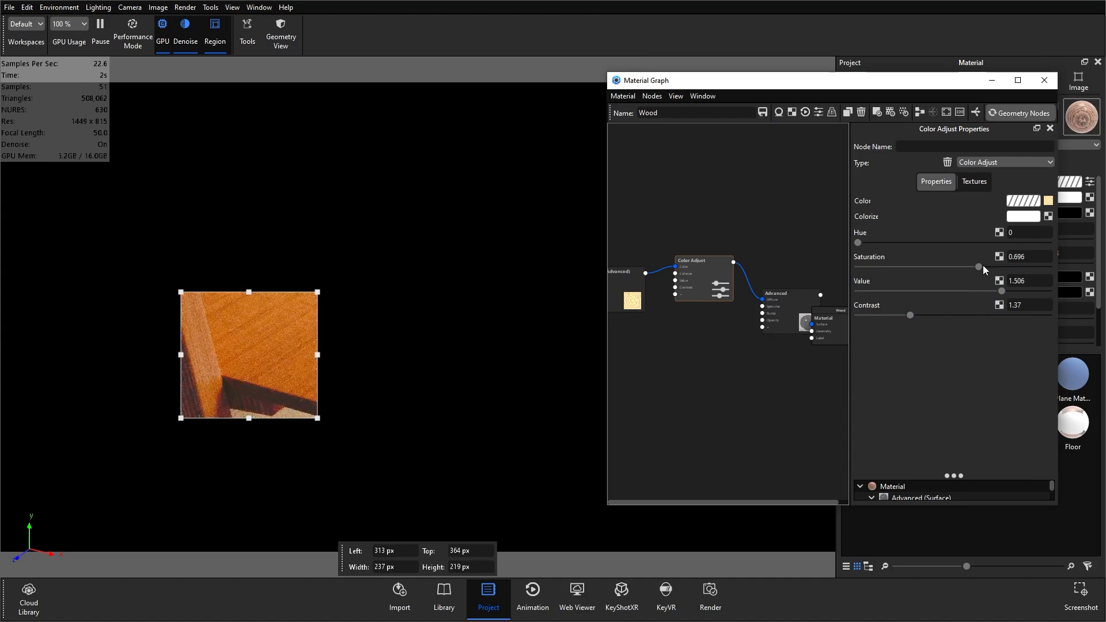
# - Fine-tune the Color Adjust node to saturation 0.712, value 1.56 and contrast 1.25, checking the result across the shelf with the render region
pyautogui.click(982, 266)
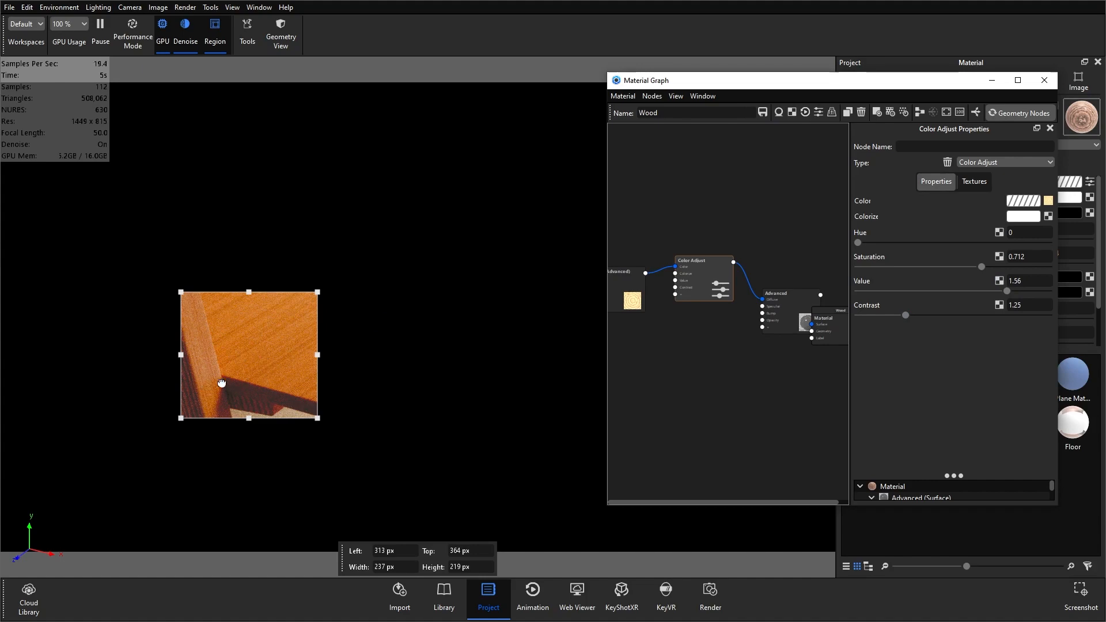
pyautogui.moveTo(219, 397); pyautogui.dragTo(490, 214)
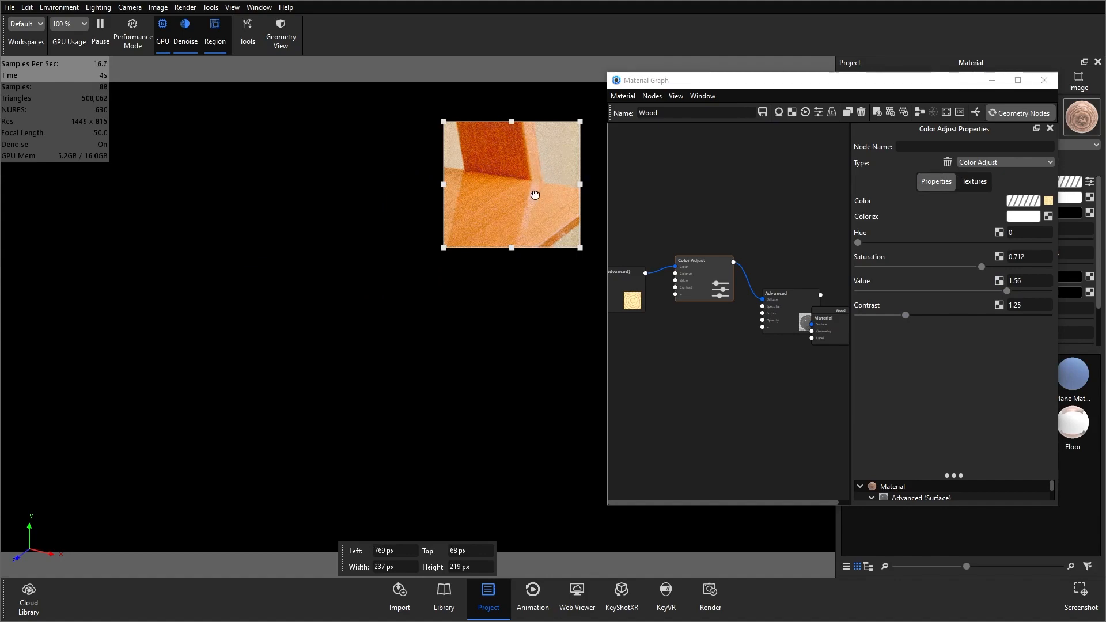
pyautogui.moveTo(541, 203); pyautogui.dragTo(262, 375)
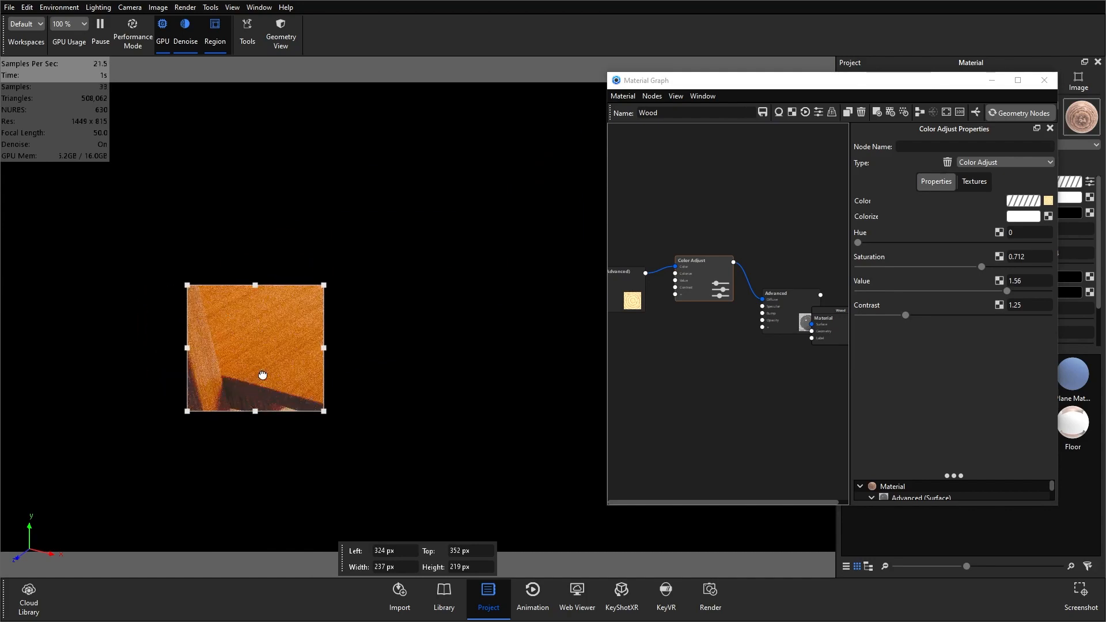
# - Align the graph nodes with Color Adjust raised above the chain, and connect the Wood (Advanced) texture to the Advanced material's Roughness
pyautogui.click(919, 112)
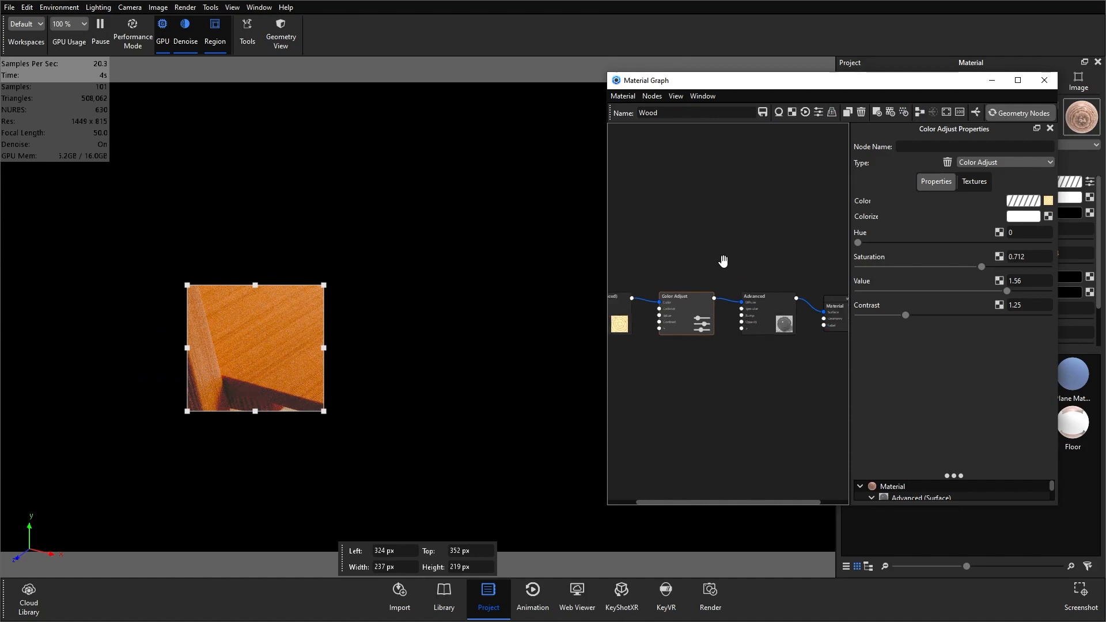
pyautogui.scroll(-2, 723, 261)
pyautogui.click(710, 364)
pyautogui.moveTo(682, 319); pyautogui.dragTo(682, 271)
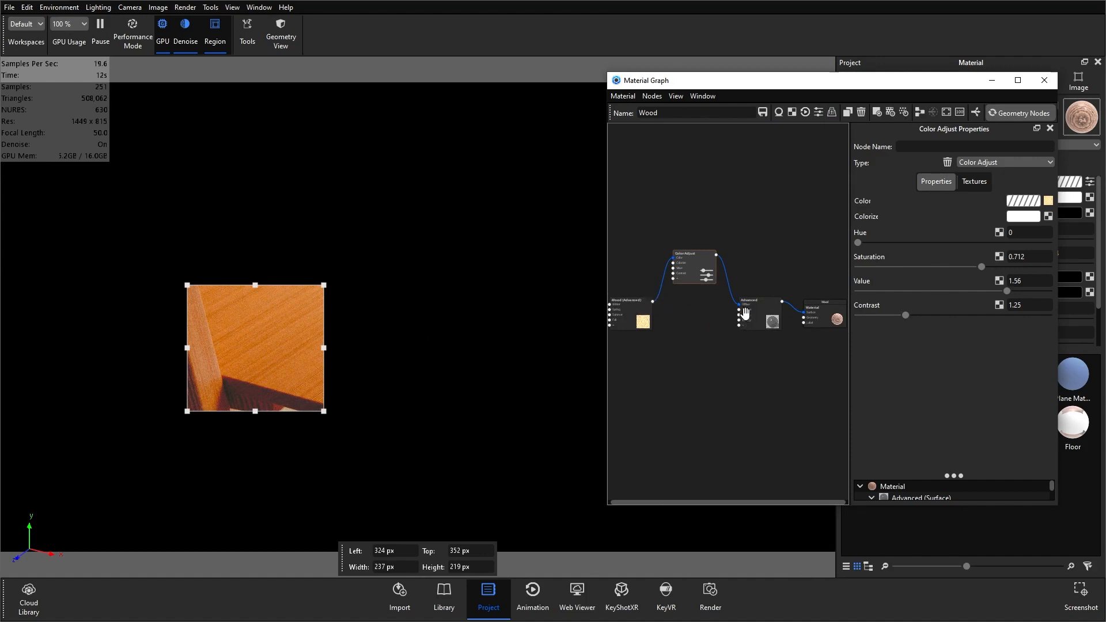
pyautogui.moveTo(652, 301); pyautogui.dragTo(741, 327)
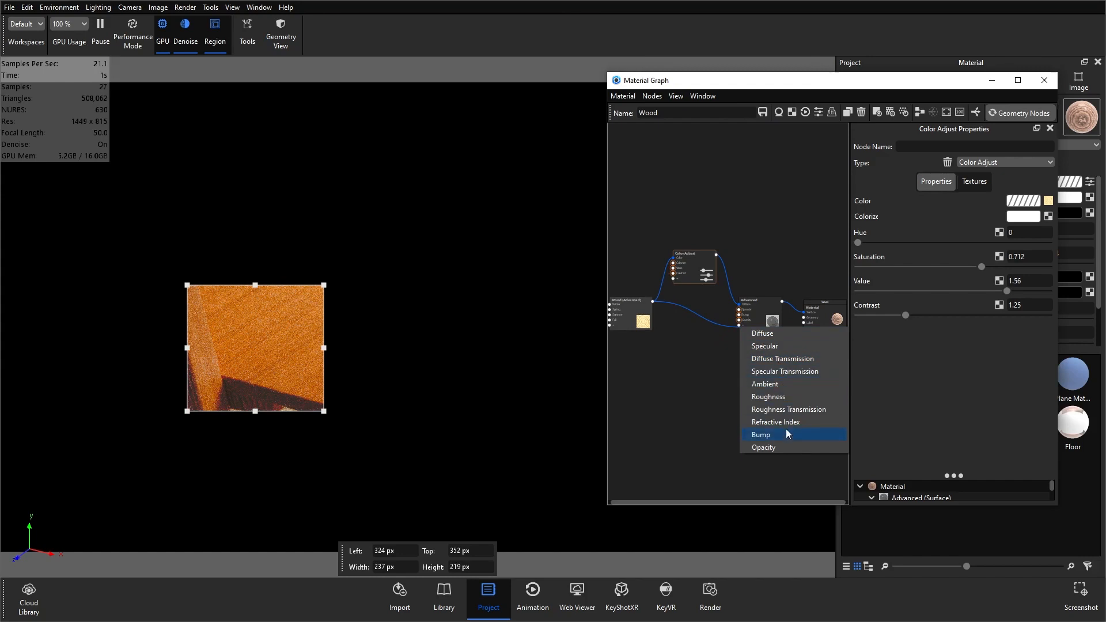
pyautogui.click(796, 396)
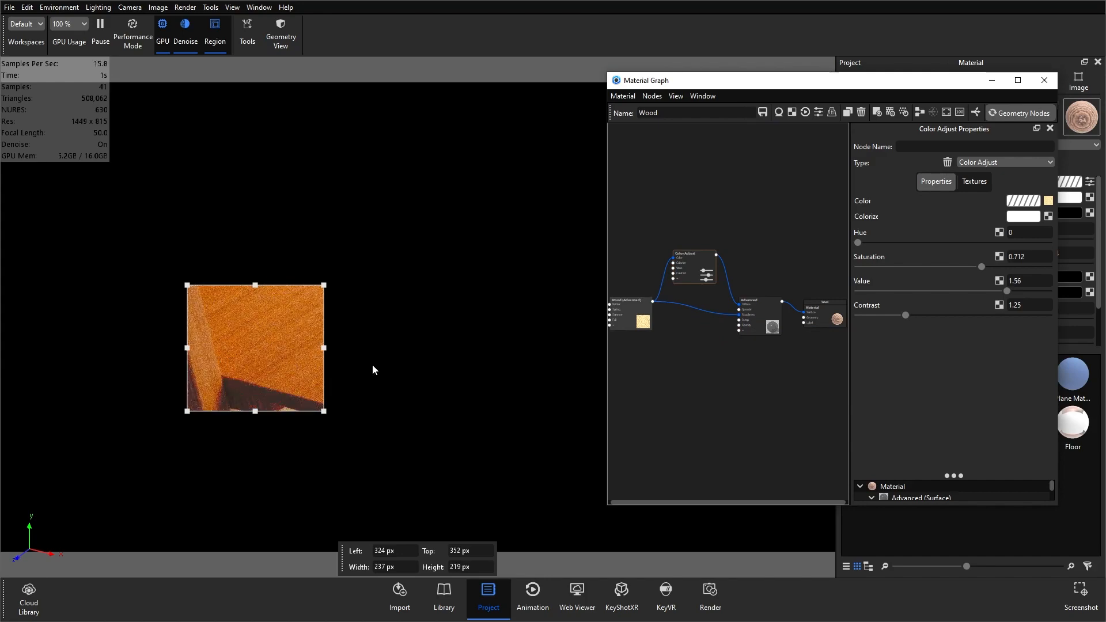
# - Insert a Color To Number utility node on the connection between the Wood (Advanced) texture and the Advanced material's Roughness input
pyautogui.moveTo(277, 354); pyautogui.dragTo(499, 223)
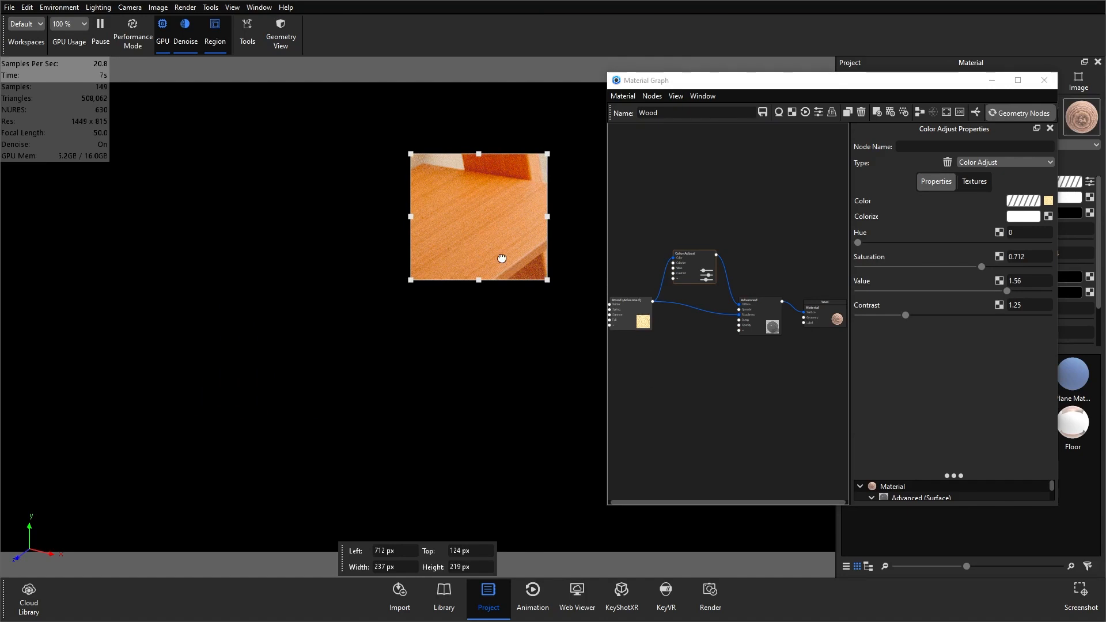
pyautogui.click(697, 309)
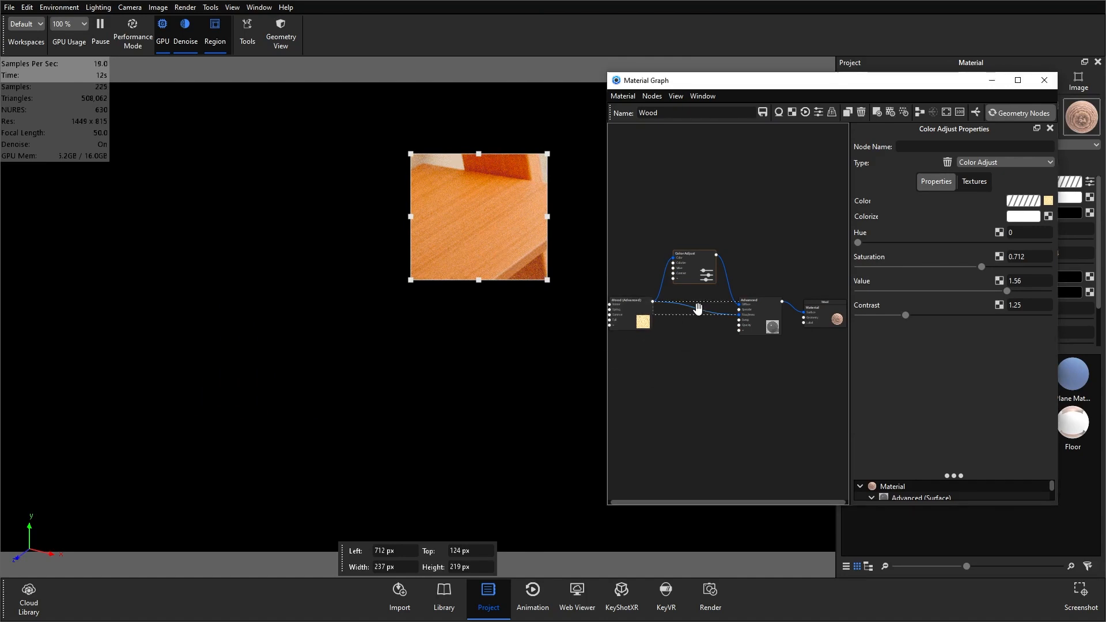
pyautogui.rightClick(699, 310)
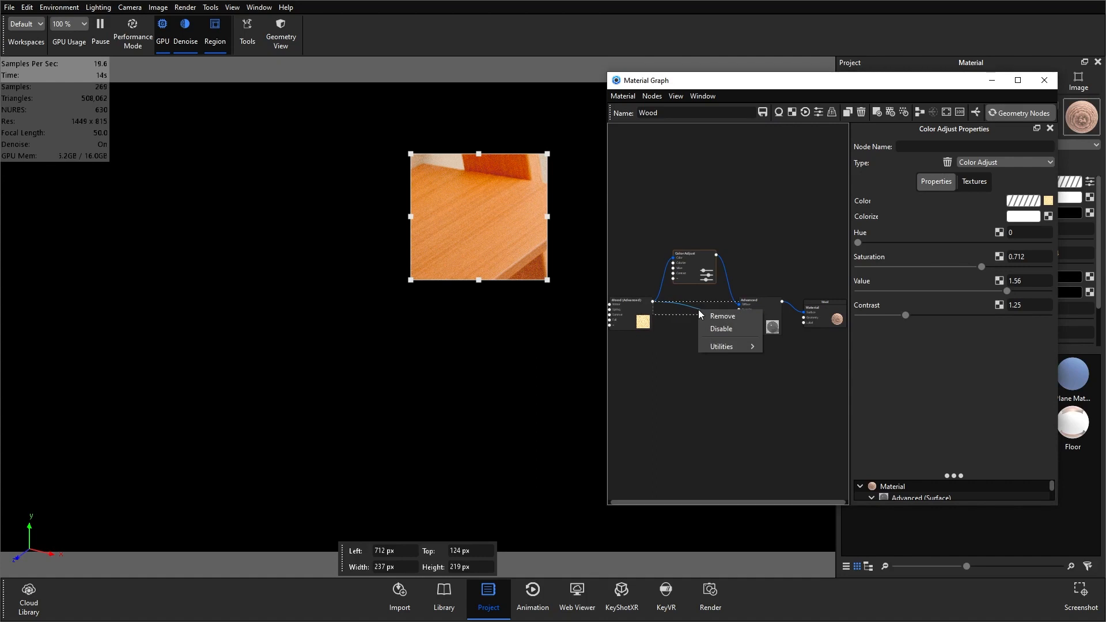
pyautogui.moveTo(731, 346)
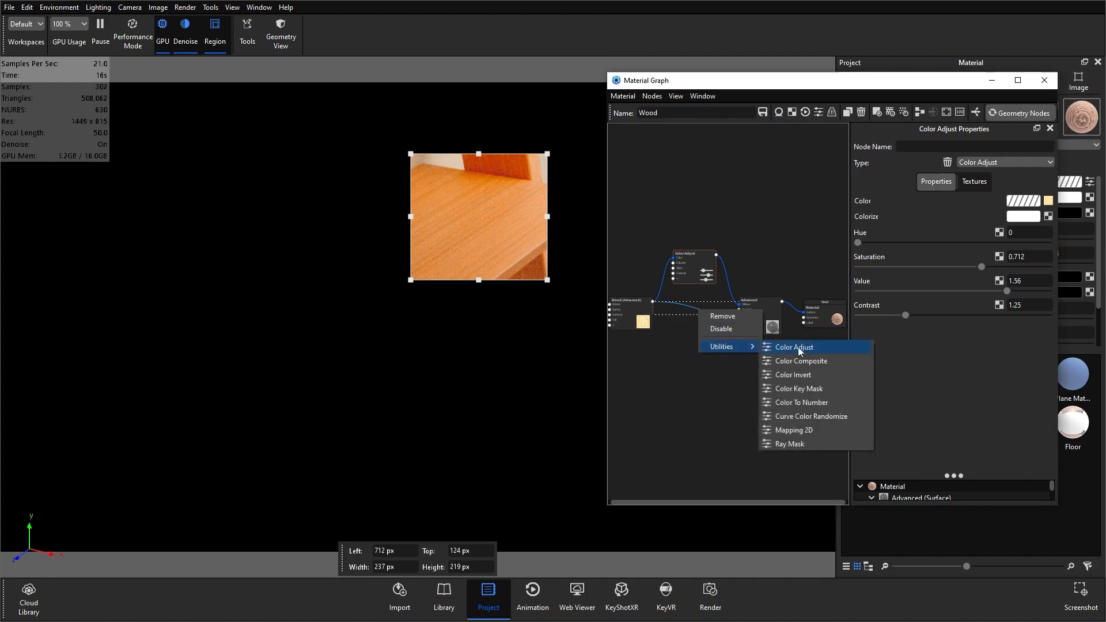
pyautogui.click(824, 402)
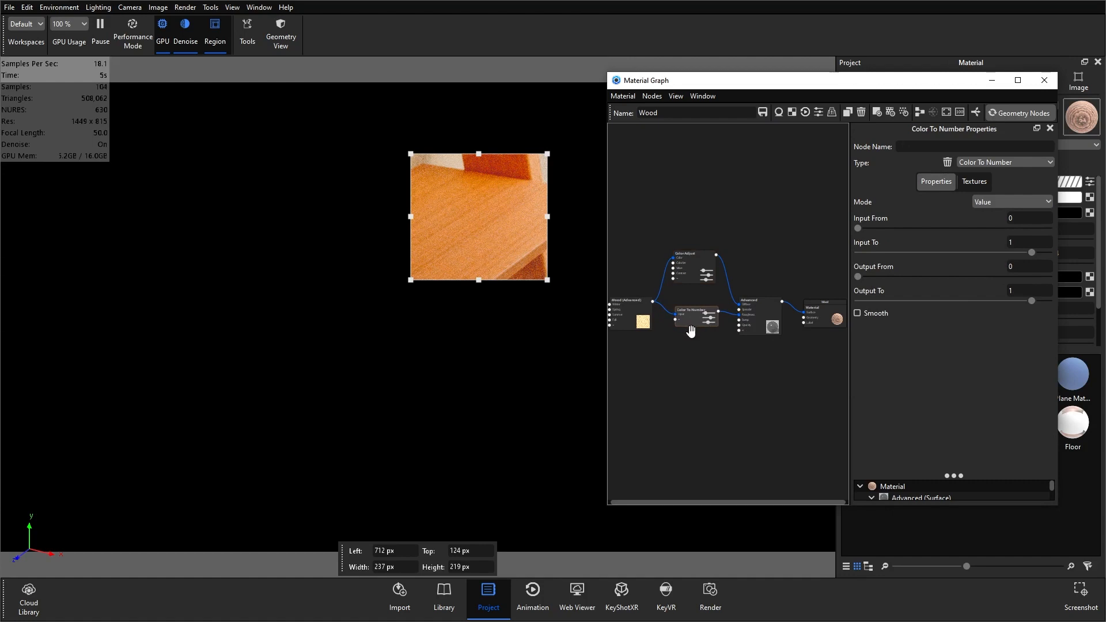
# - Preview the Color To Number node on the shelf in an enlarged render region and set Input From to 0.084 and Output To to 0.418
pyautogui.click(876, 113)
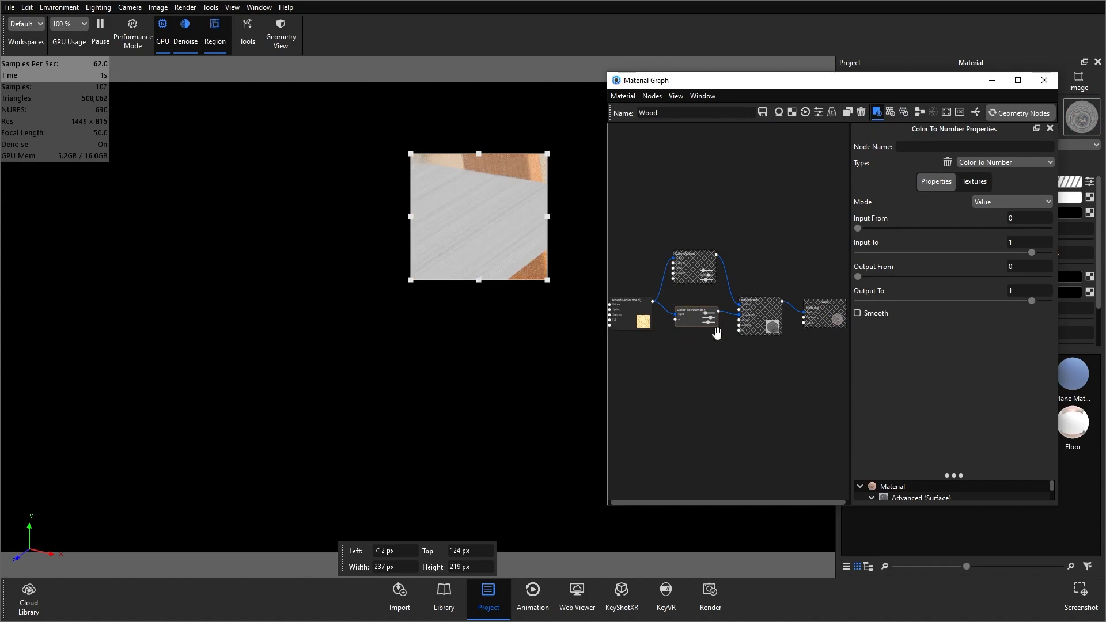
pyautogui.moveTo(701, 322); pyautogui.dragTo(699, 332)
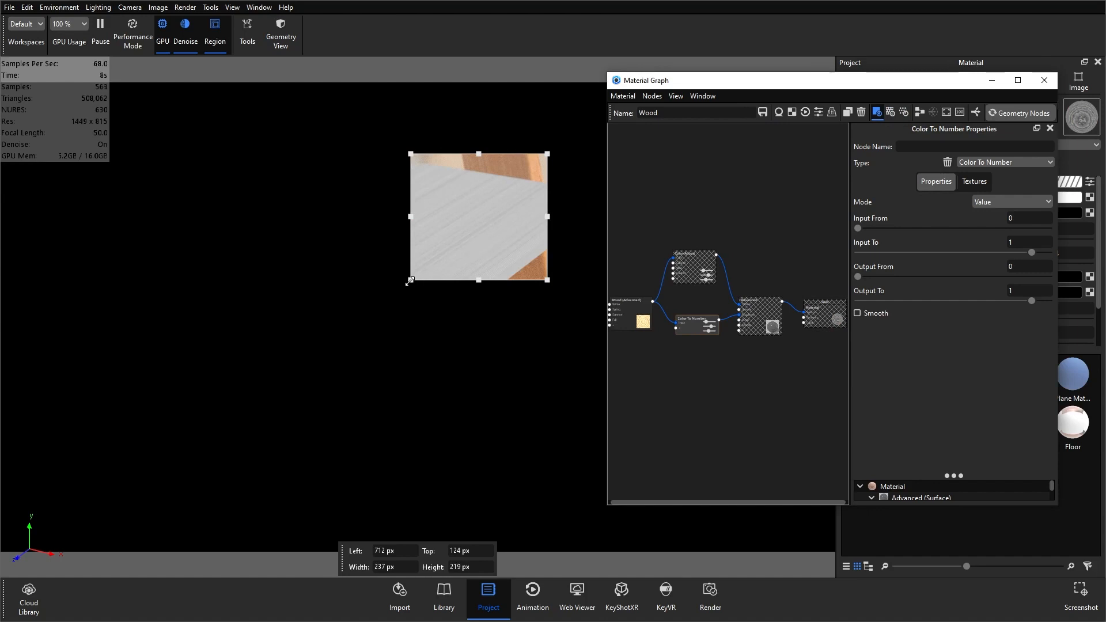
pyautogui.moveTo(410, 281); pyautogui.dragTo(373, 316)
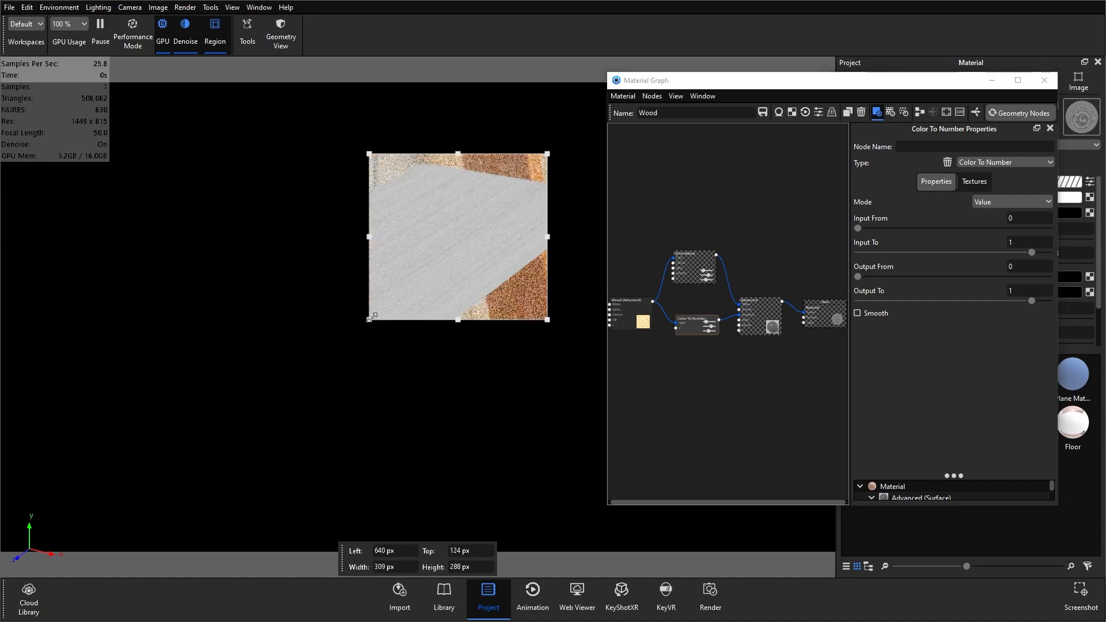
pyautogui.click(689, 330)
pyautogui.moveTo(1032, 302); pyautogui.dragTo(915, 309)
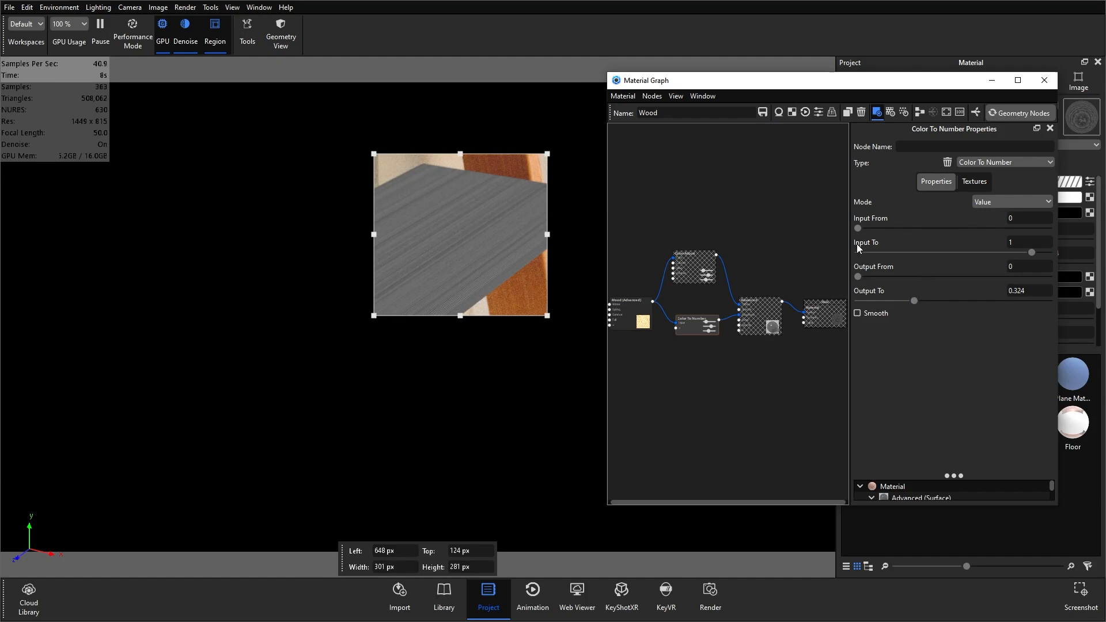
pyautogui.moveTo(859, 229); pyautogui.dragTo(938, 228)
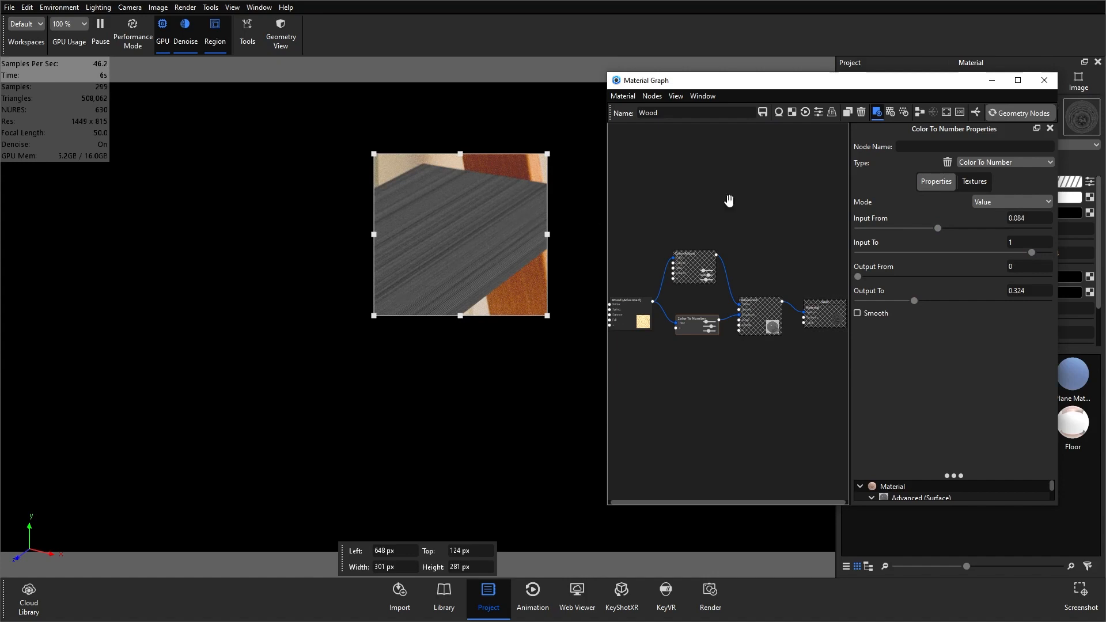
pyautogui.moveTo(924, 300); pyautogui.dragTo(930, 300)
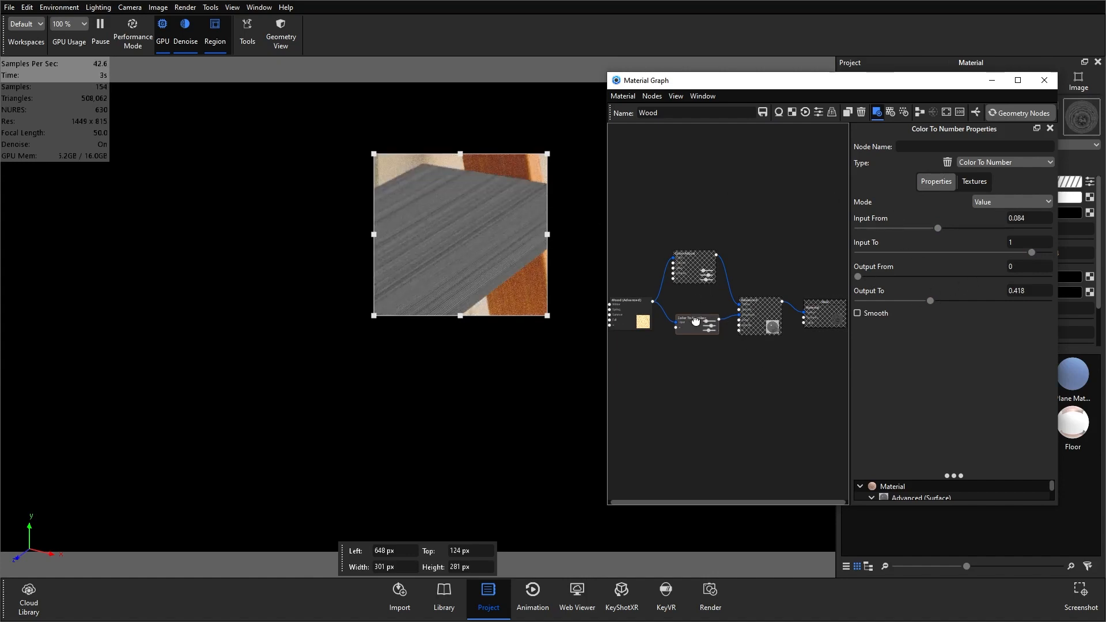
# - Raise the Color To Number node's Output To to 0.55 with the full material shown, and place the node below the main chain
pyautogui.moveTo(695, 320); pyautogui.dragTo(693, 310)
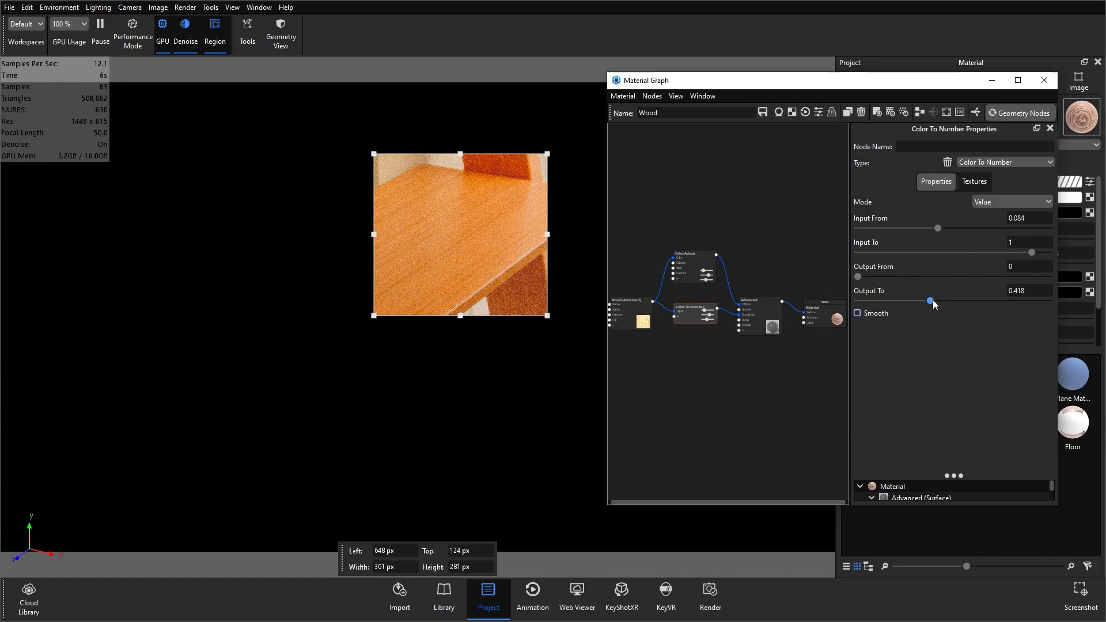
pyautogui.moveTo(932, 301); pyautogui.dragTo(955, 304)
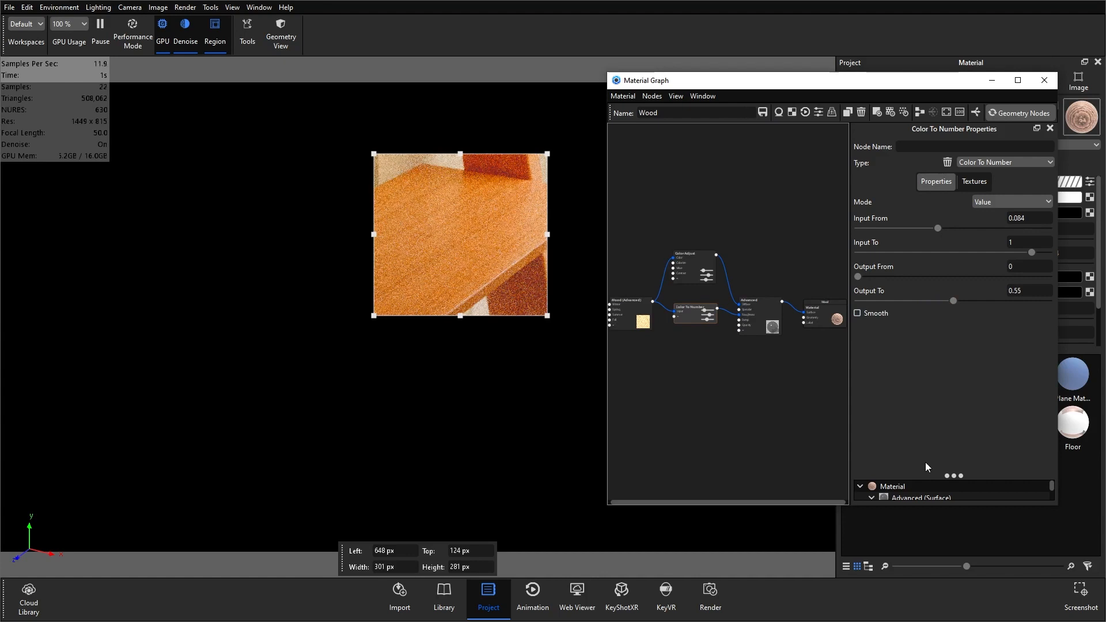
pyautogui.moveTo(701, 310); pyautogui.dragTo(698, 347)
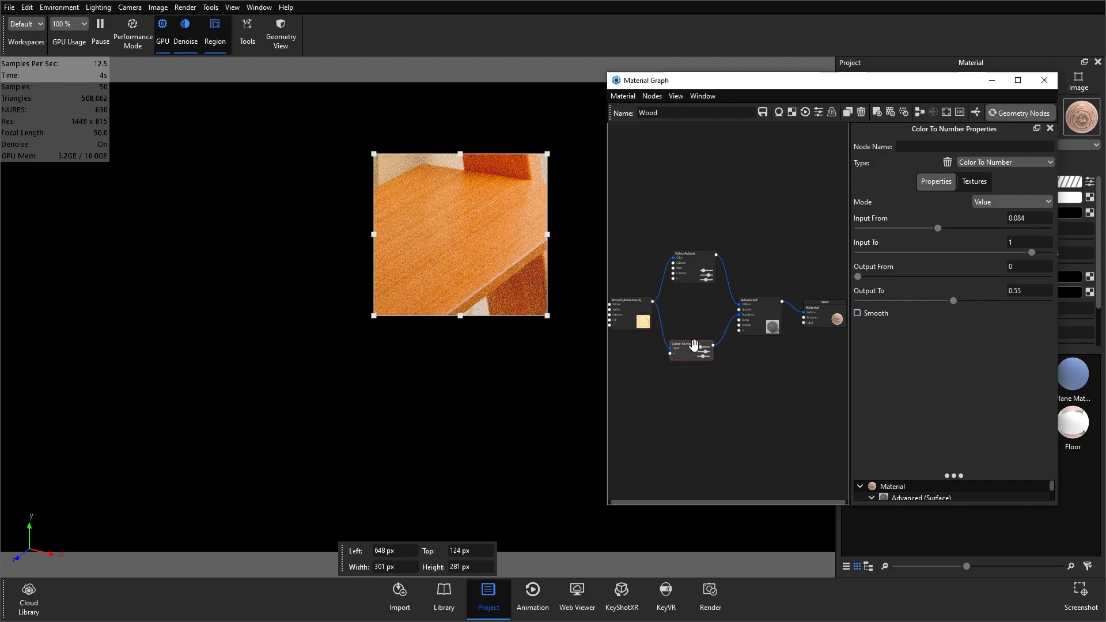
# - Connect the Wood (Advanced) texture to the Advanced material's Bump input and dismiss the save reminder
pyautogui.moveTo(652, 302); pyautogui.dragTo(739, 315)
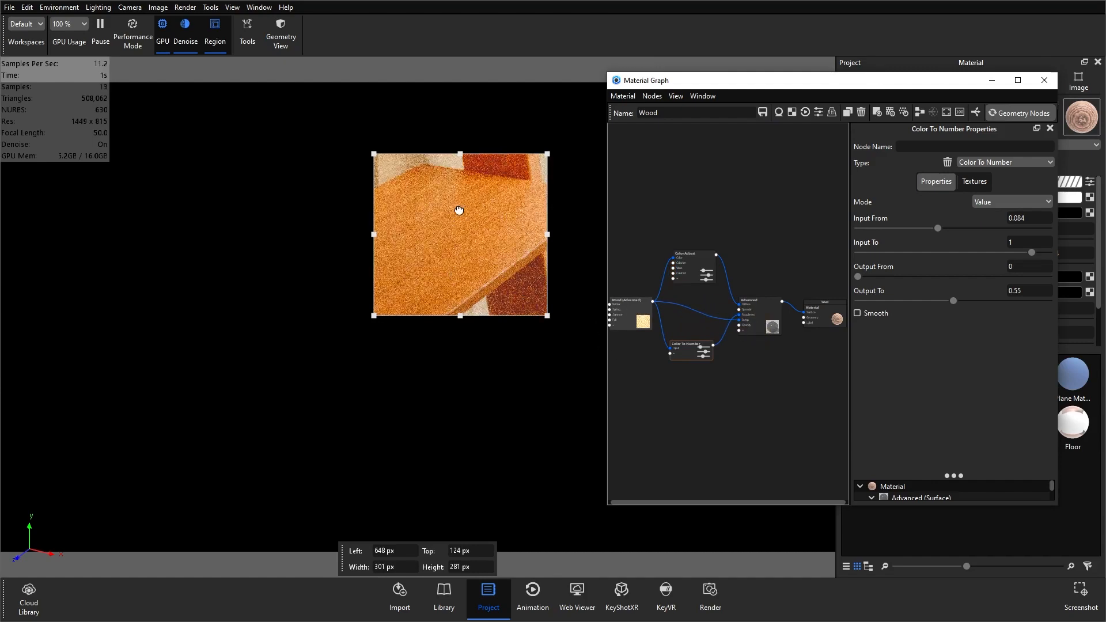
pyautogui.click(635, 314)
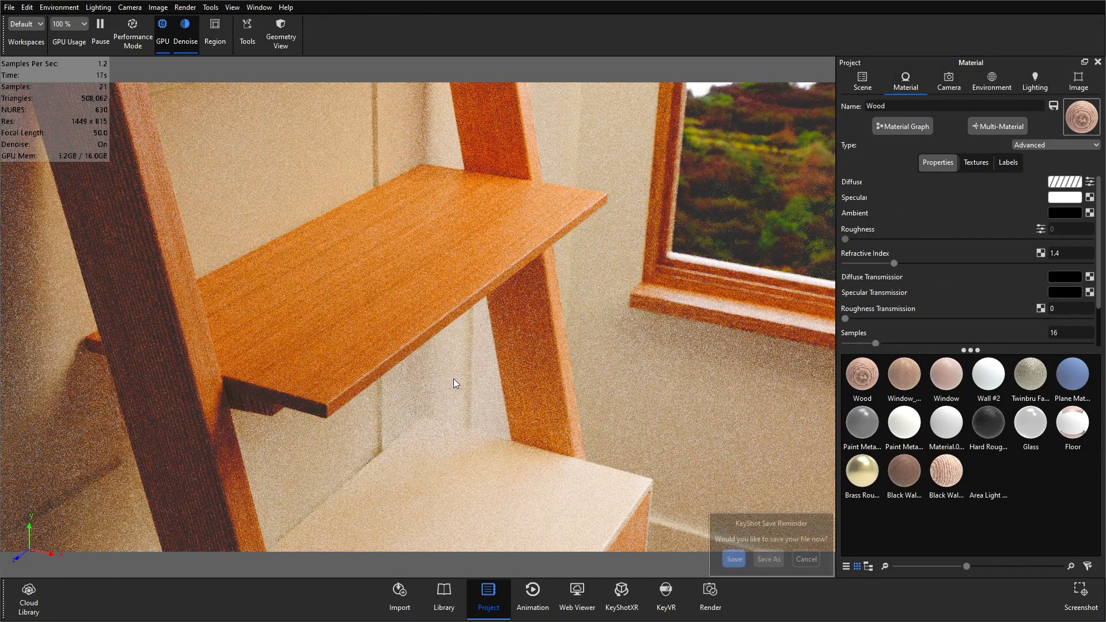
pyautogui.click(811, 562)
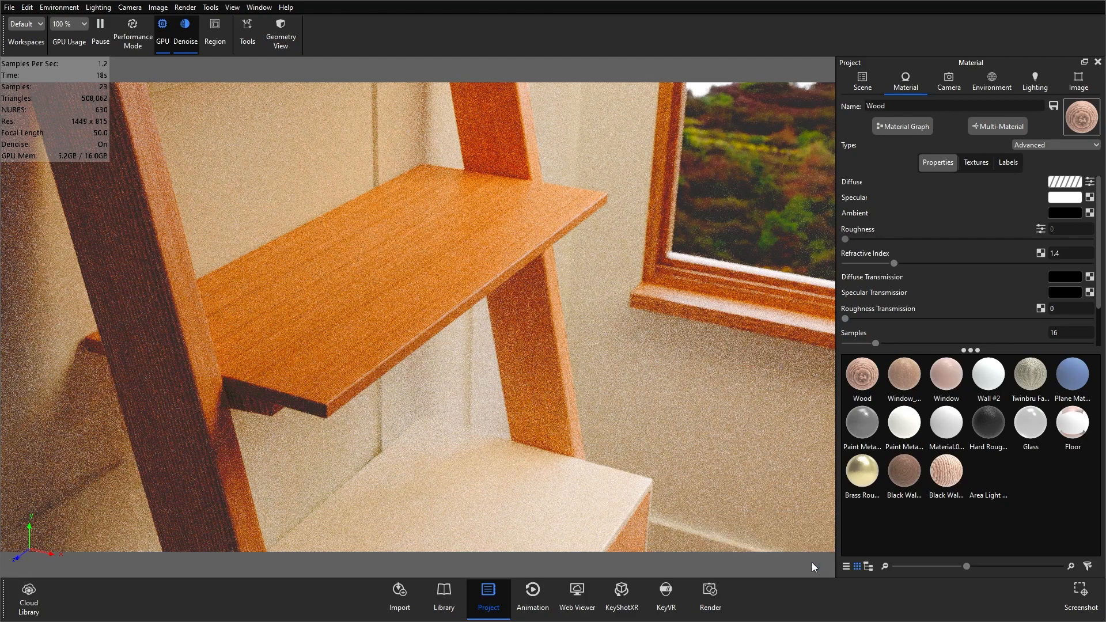